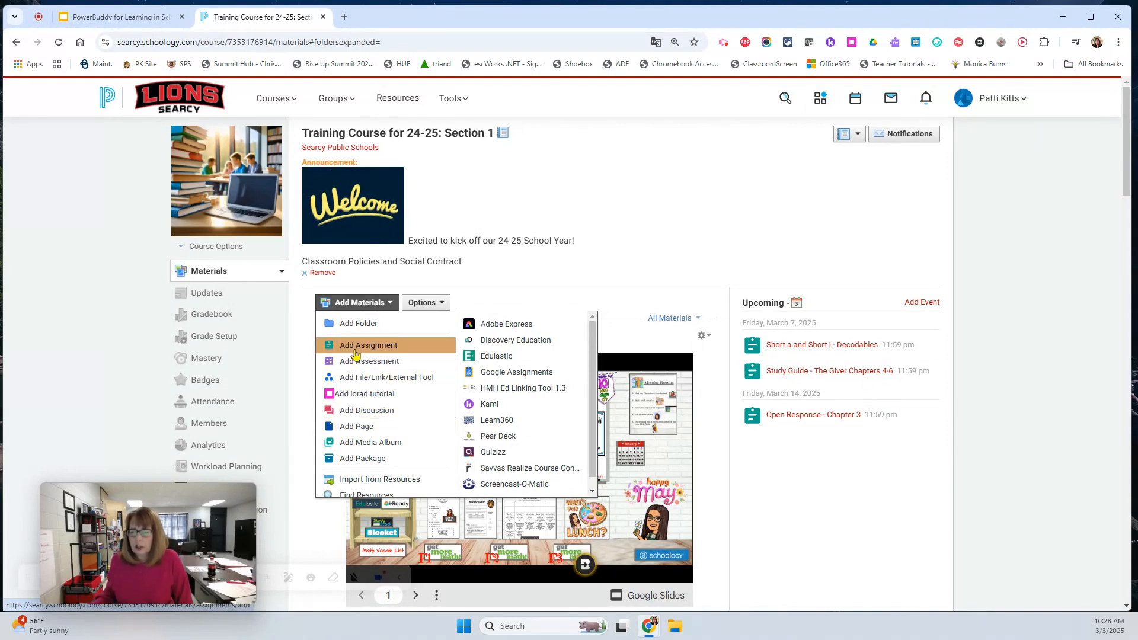
Step: Start a new assignment named "Study Guide - The Giver Chapters 4-6"
left_click(355, 351)
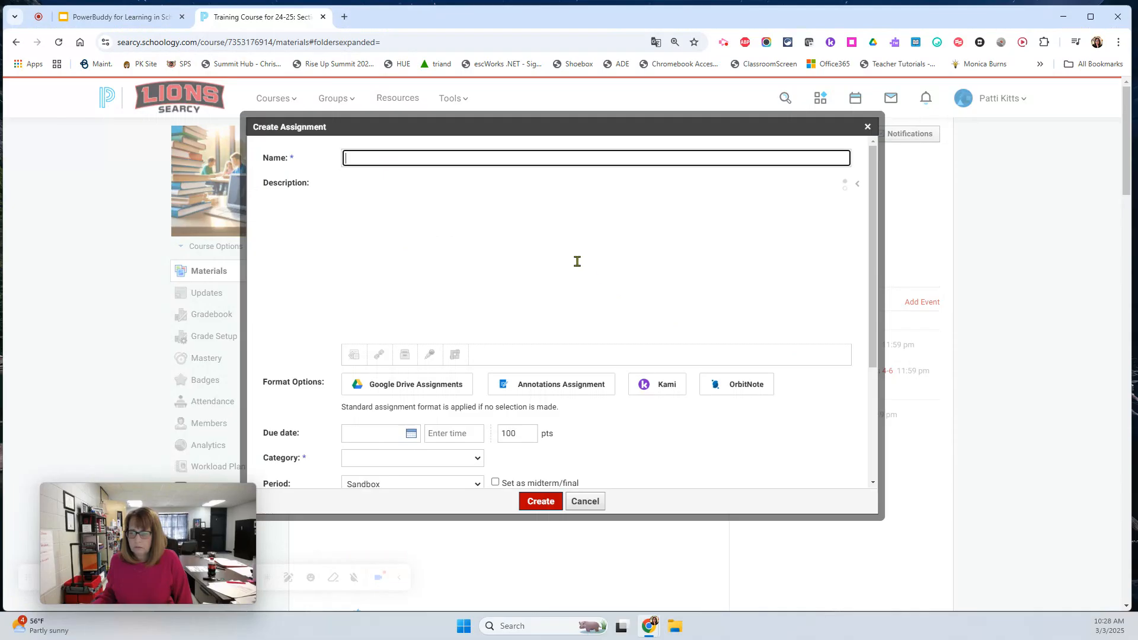
left_click(380, 155)
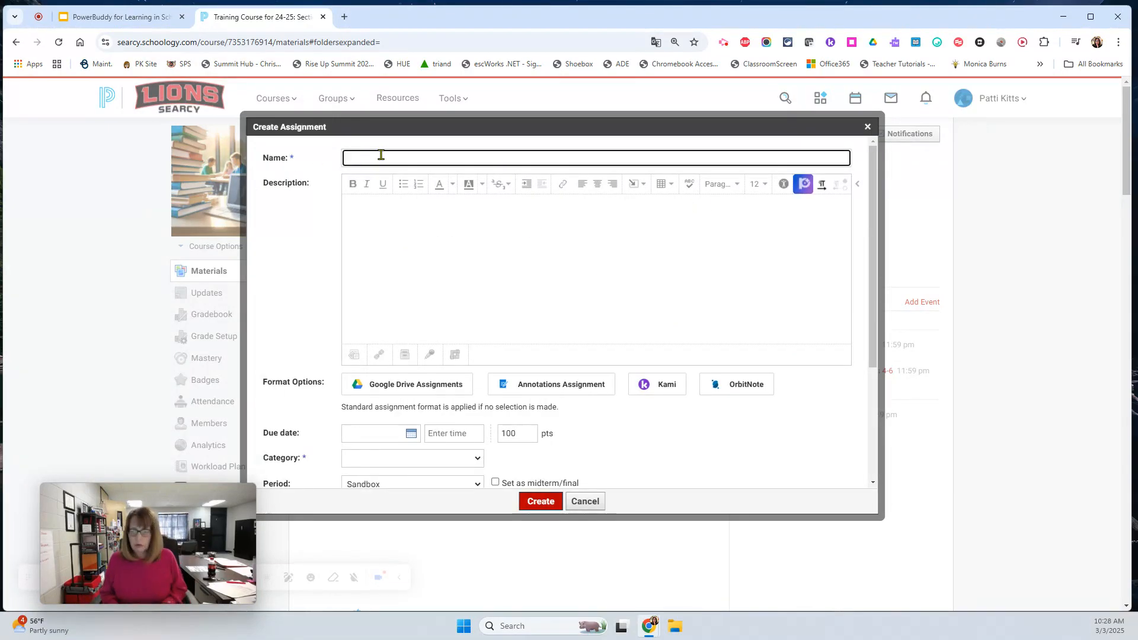
type("Study Guide")
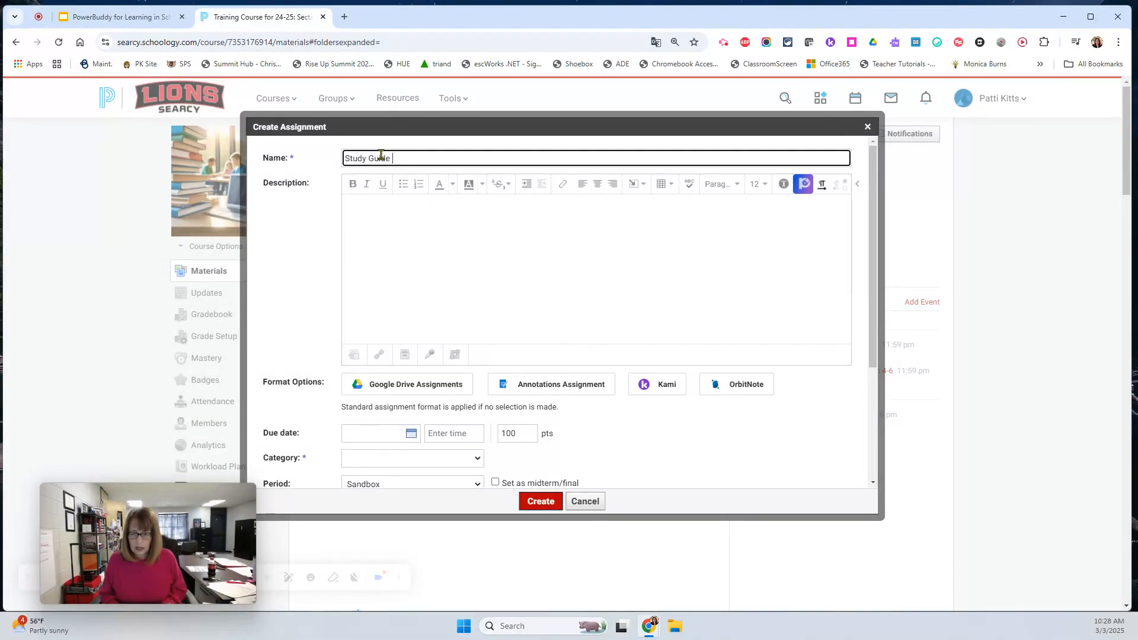
type(" - The ")
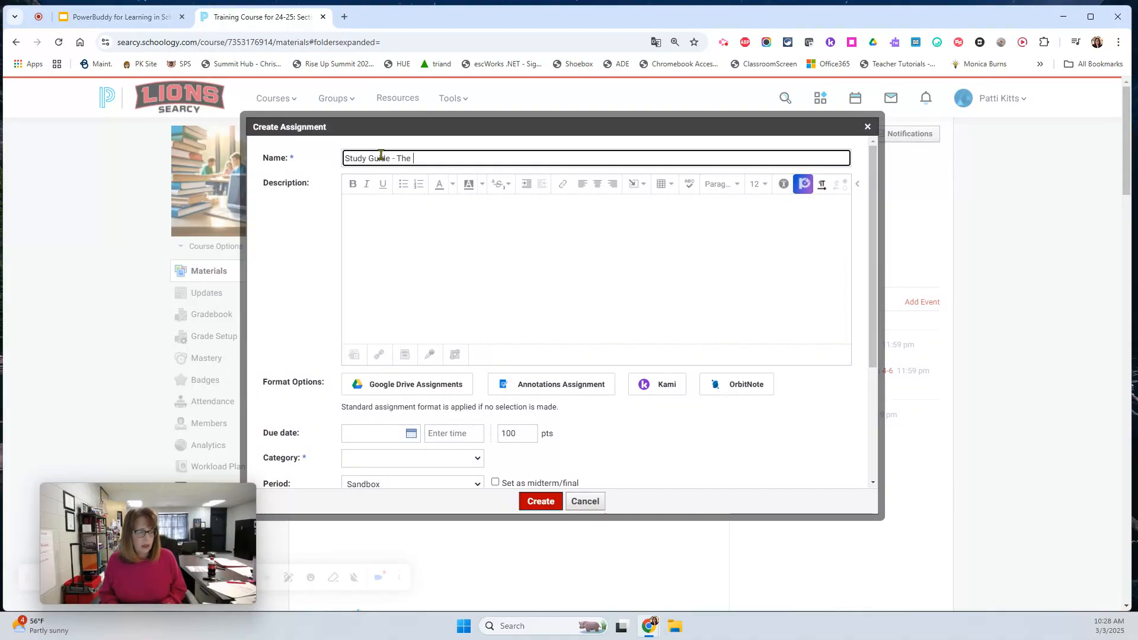
type("Giver")
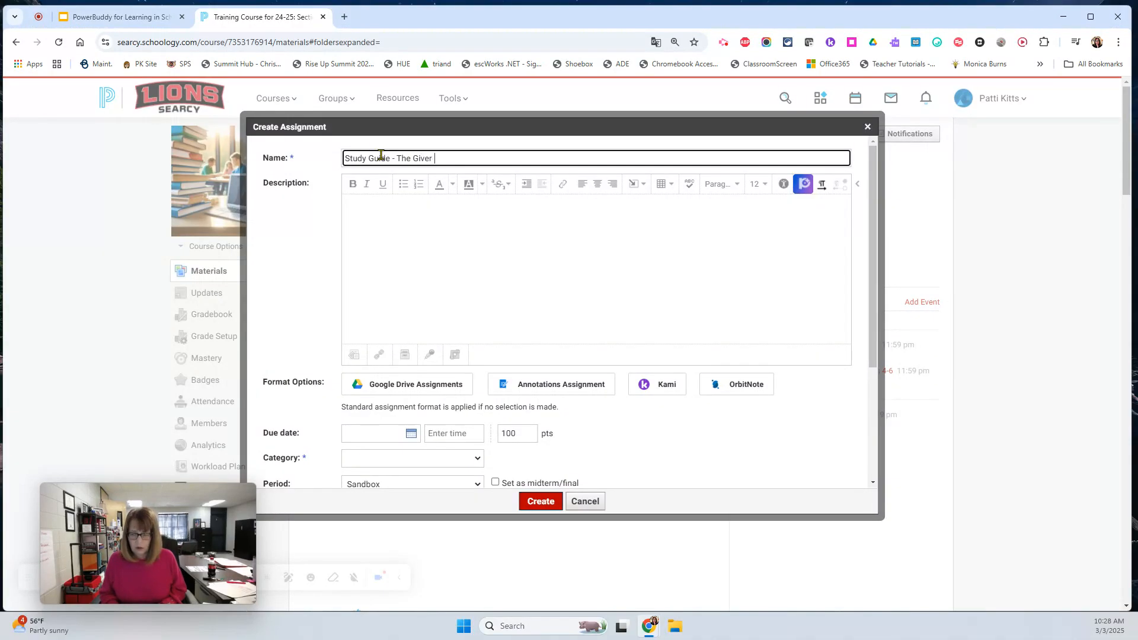
type(" Chapterw")
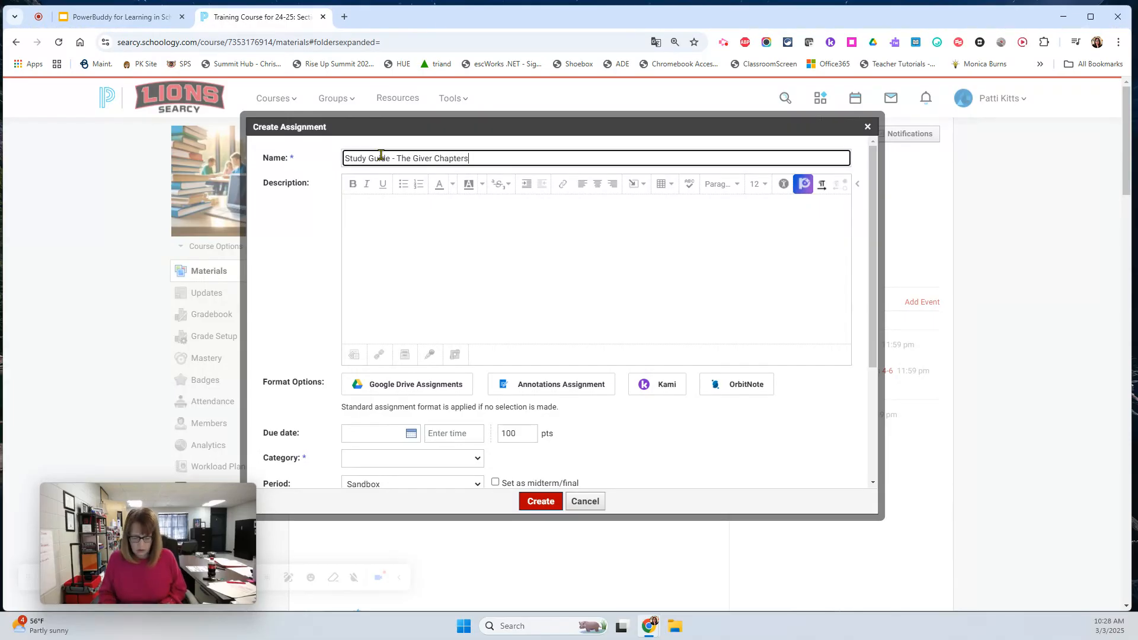
type(" 4-6")
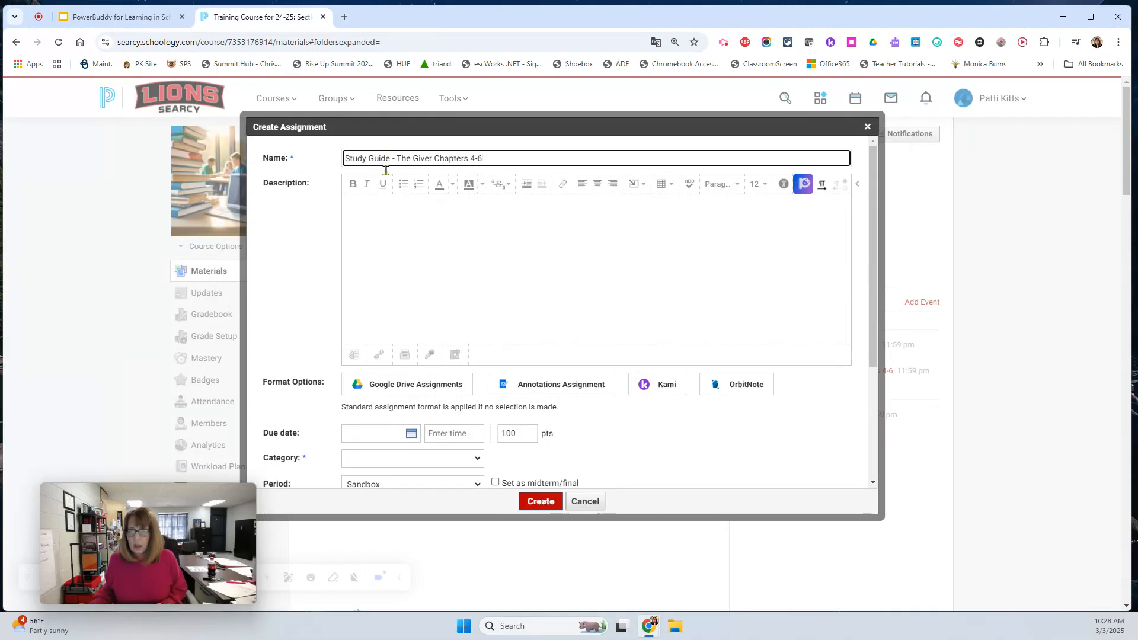
Step: Open PowerBuddy from the assignment's description editor and choose the Study guide content type
left_click(804, 185)
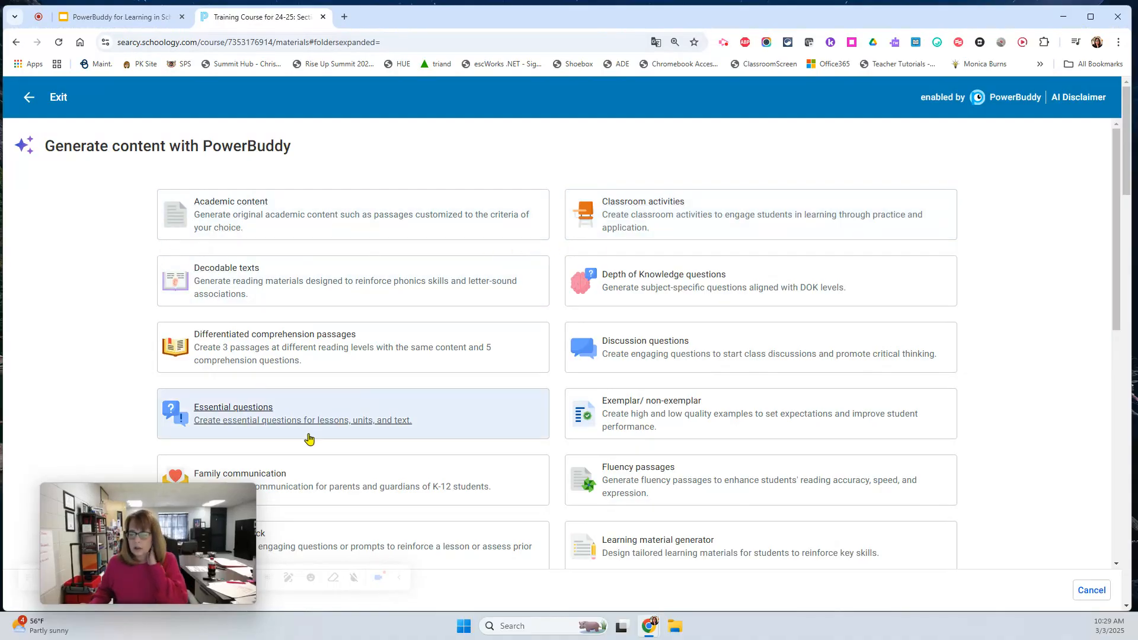
mouse_move(160, 527)
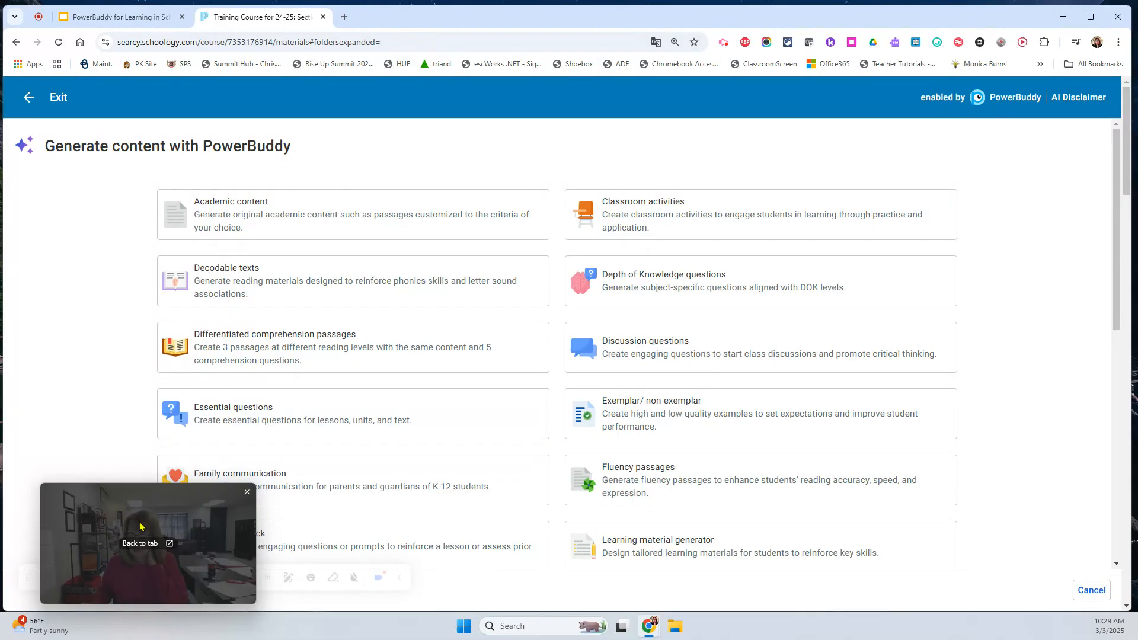
scroll(332, 436, "down", 4)
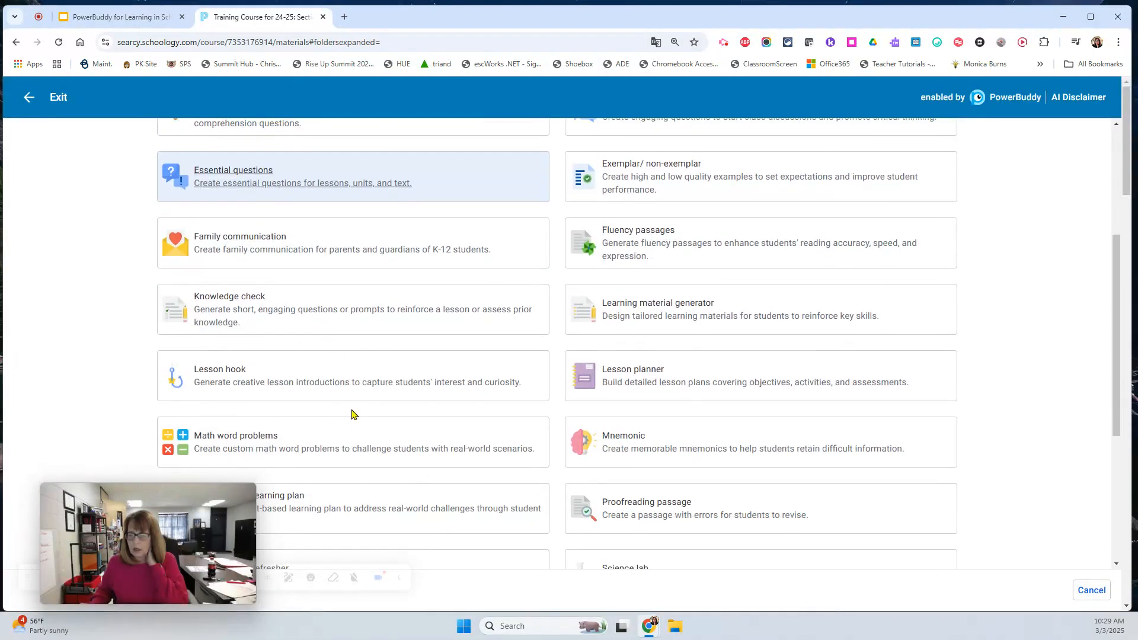
scroll(351, 413, "down", 5)
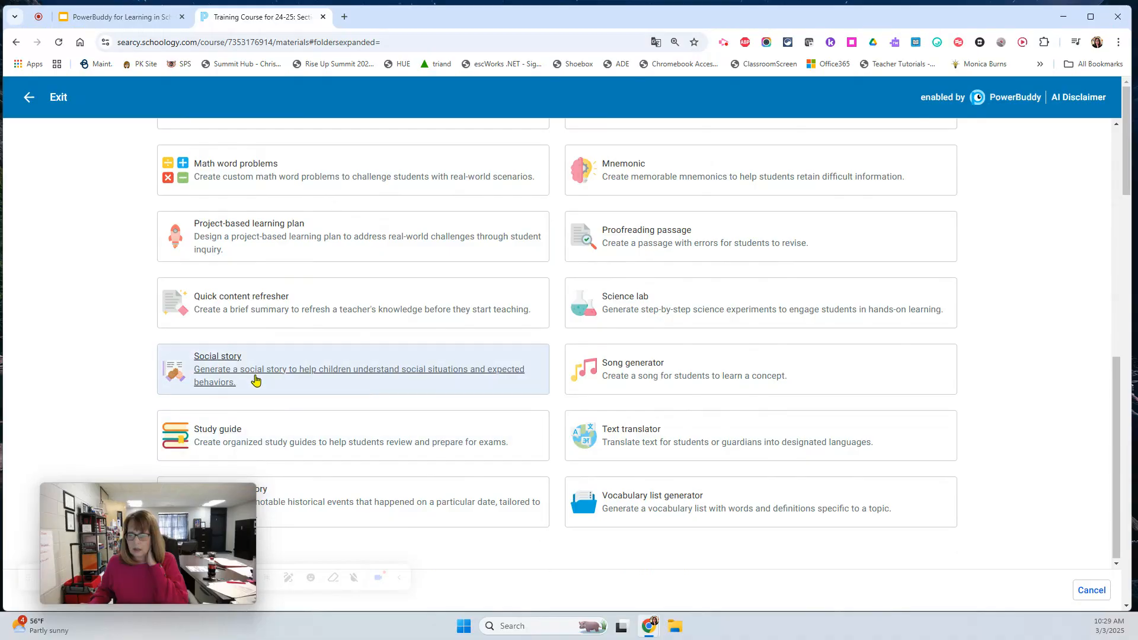
left_click(296, 436)
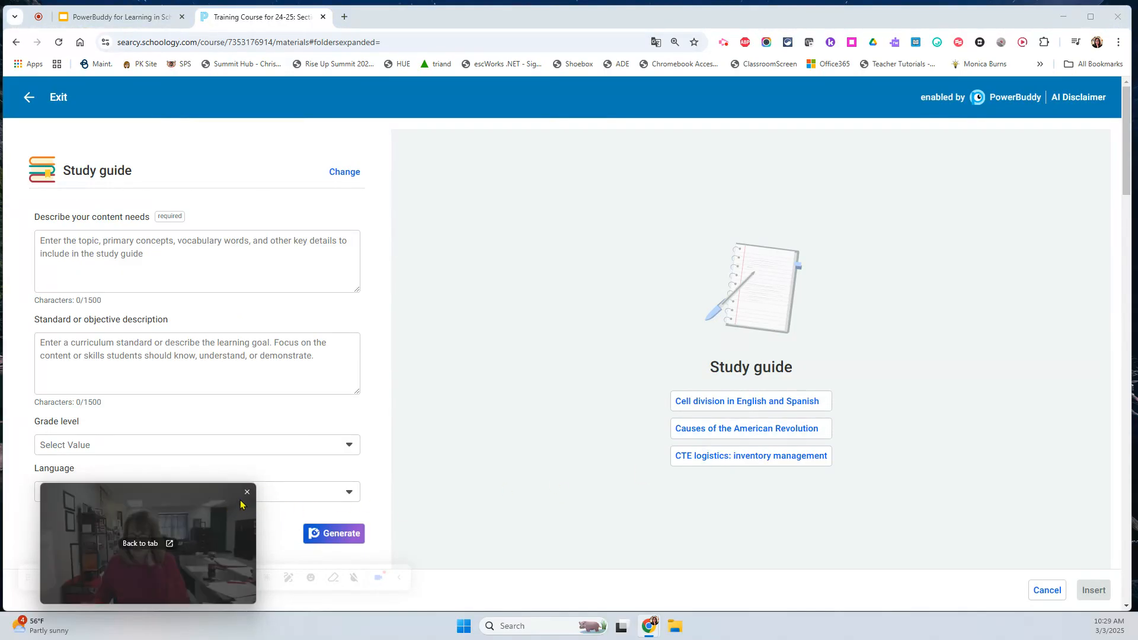
left_click_drag(151, 500, 48, 514)
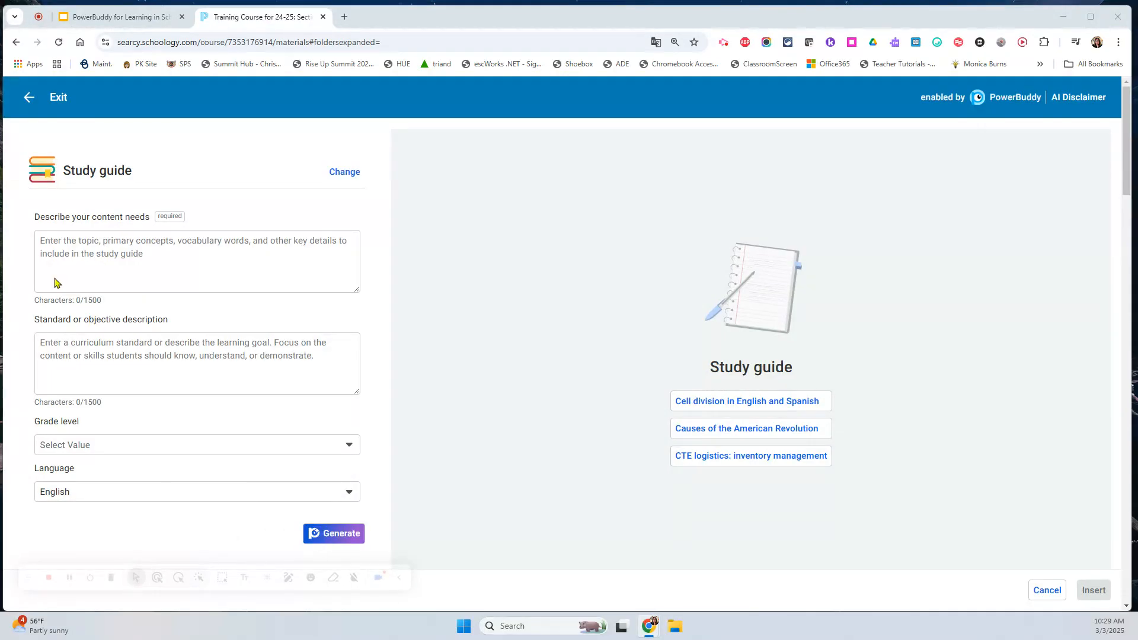
Step: Describe the content needs as a study guide on Chapters 4-6 of The Giver by Lois Lowry with 10 open ended questions on plot and character development
left_click(124, 253)
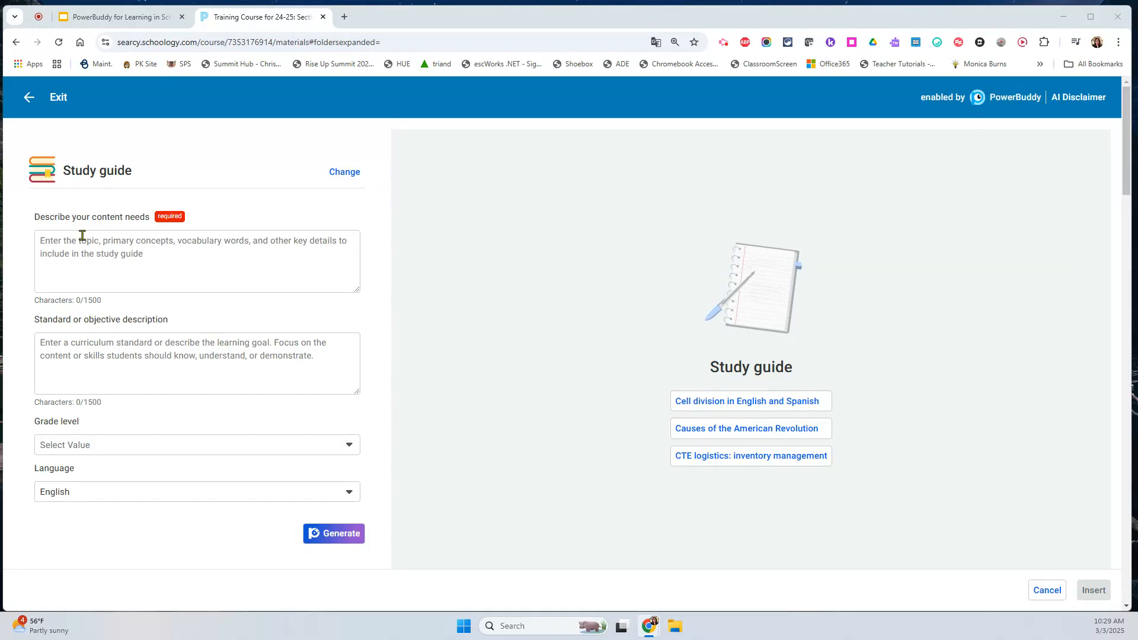
left_click(61, 244)
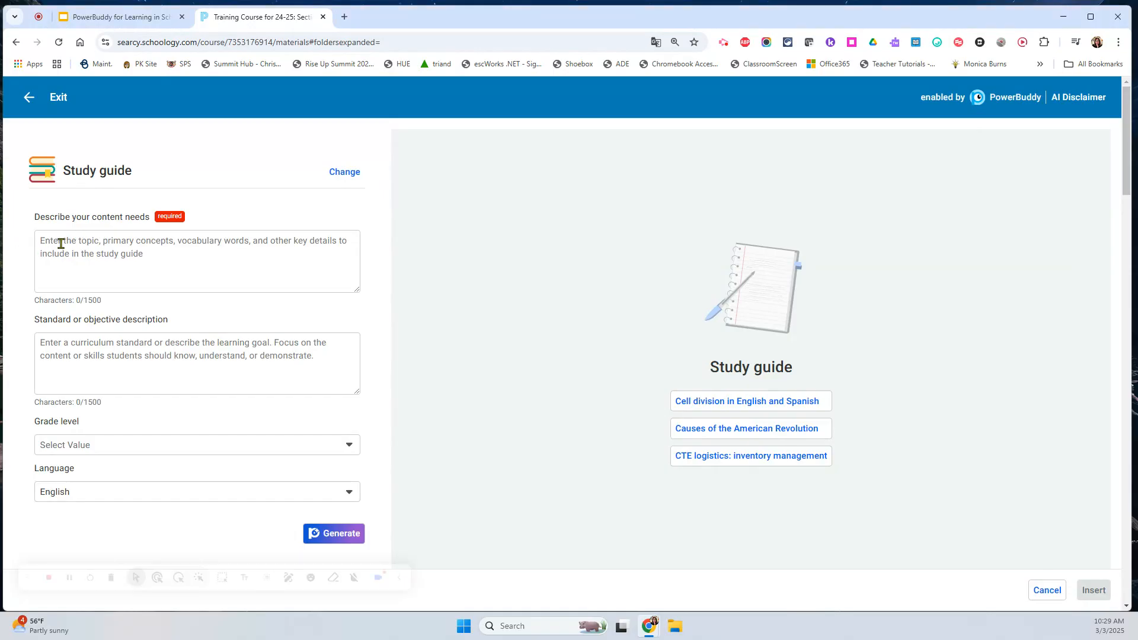
type("Create a study guide on Chapters 4-6 of The Giver by Lois Lowry.  10 questions that focus on plot and character development that are open ended questions.")
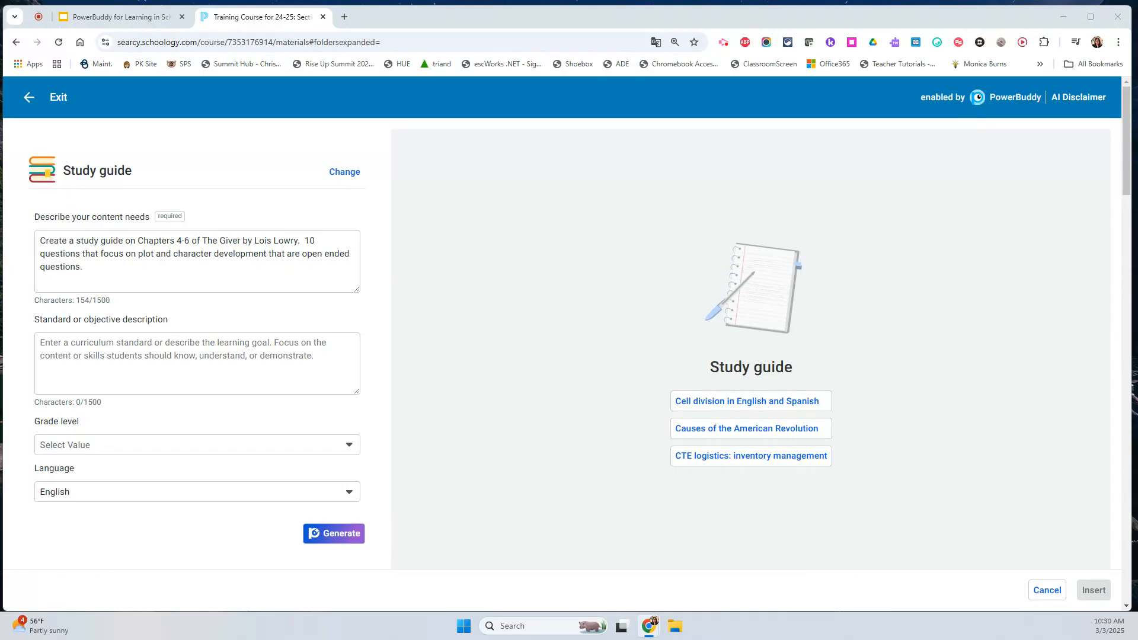
Step: Enter an objective about analyzing plot through key events, turning points and conflicts, and character development through actions, motivations, interactions, traits and flaws
left_click(41, 343)
type("Students will analyze how a plot unfolds by identifying key events, turning points, and conflicts, while also examining how characters develop through their actions, motivations, and interactions with other characters, including understanding how their traits and flaws contribute to the story's progression.")
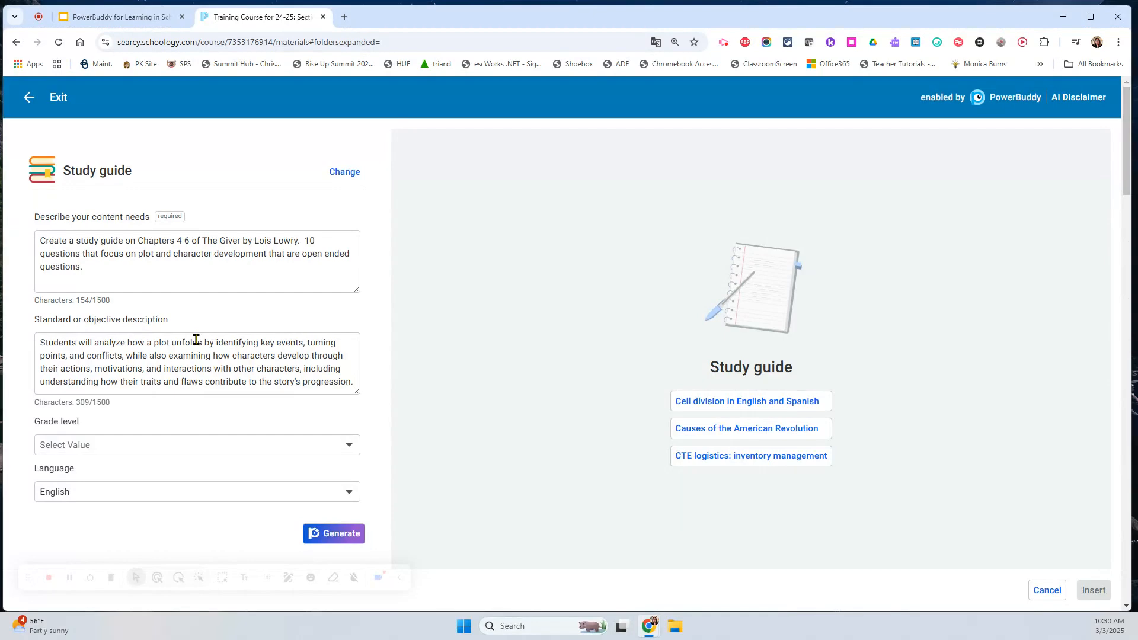
Step: Set the study guide's grade level to 6th Grade and keep English as its language
left_click(185, 446)
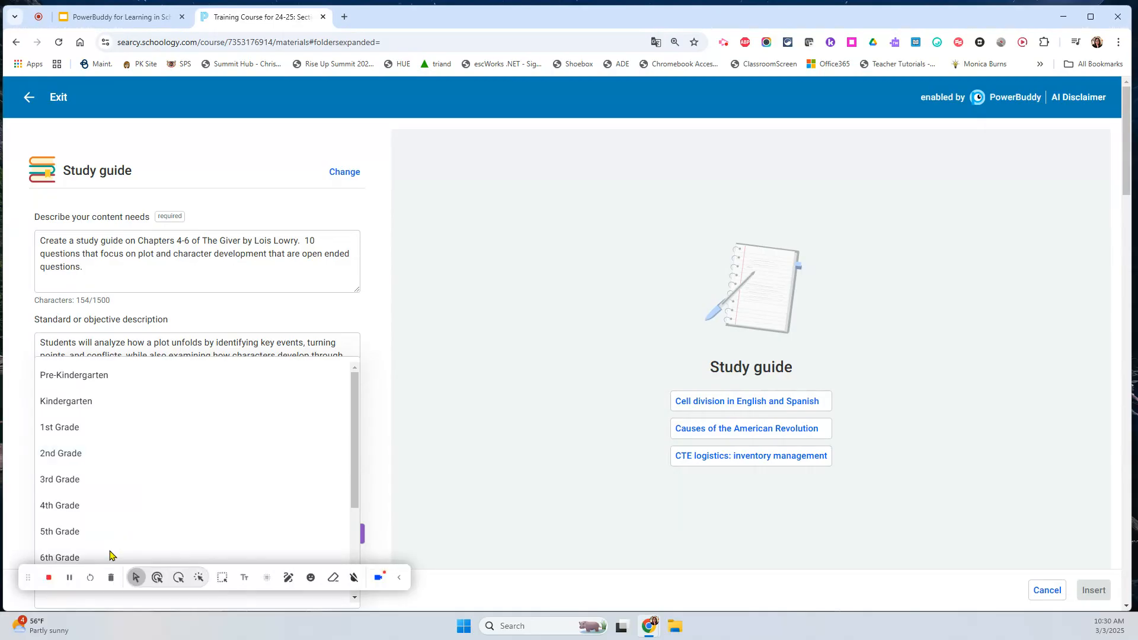
left_click(83, 556)
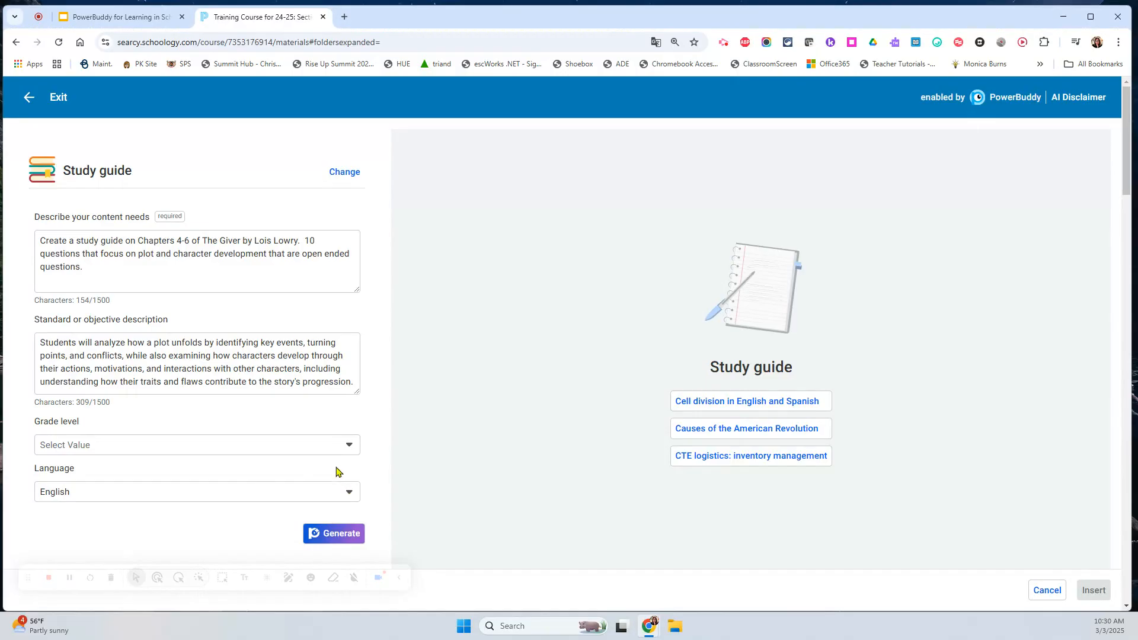
left_click(318, 454)
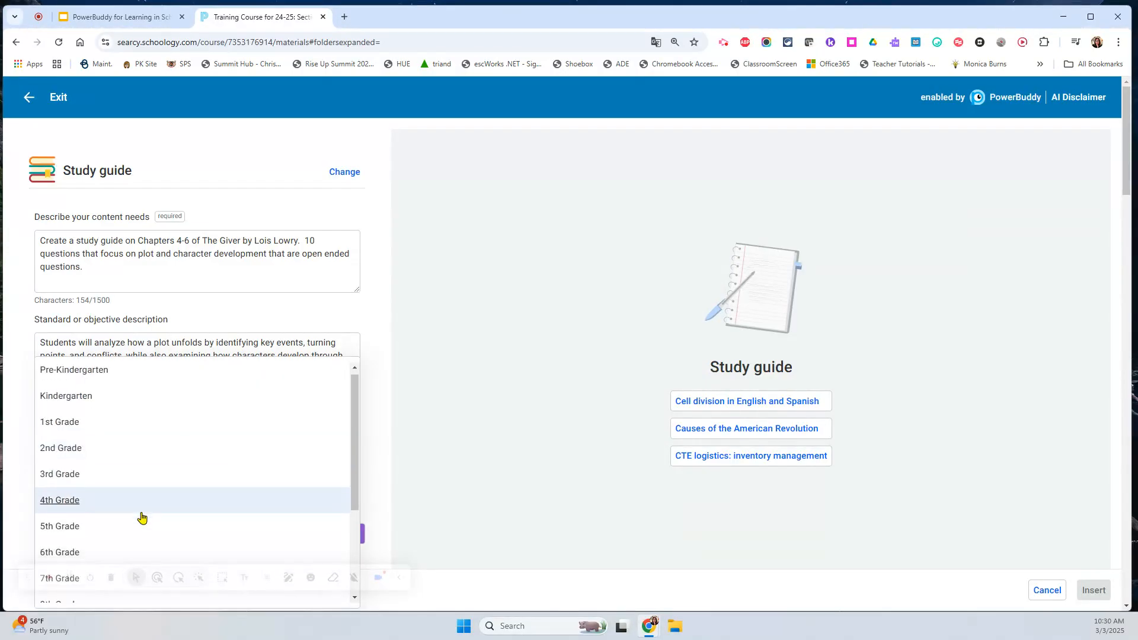
scroll(118, 508, "down", 2)
left_click(45, 444)
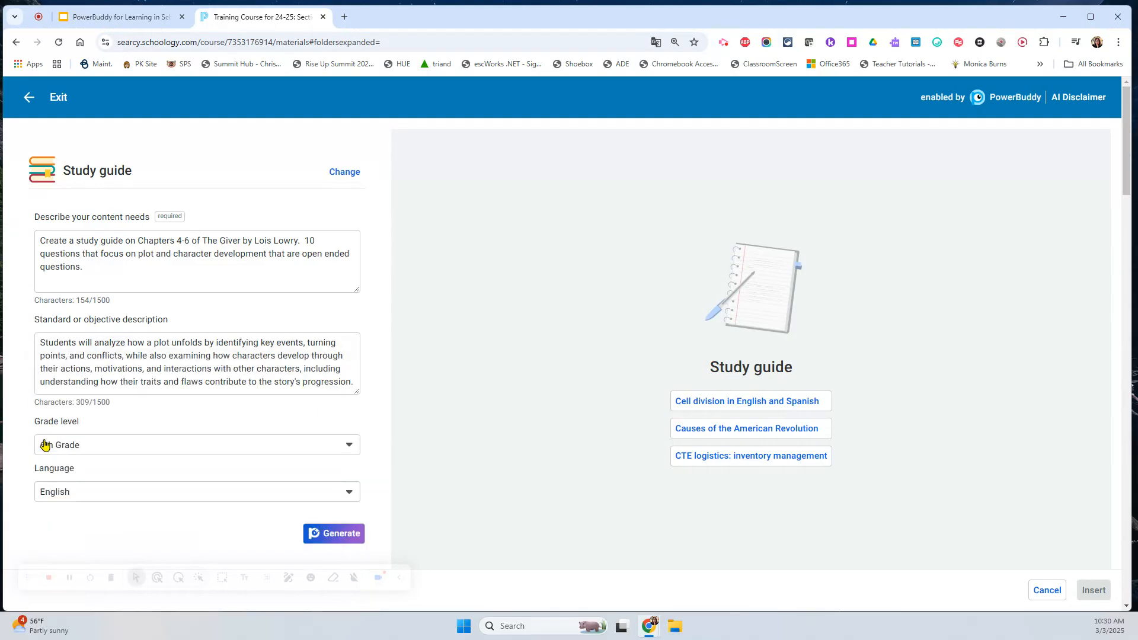
left_click(103, 500)
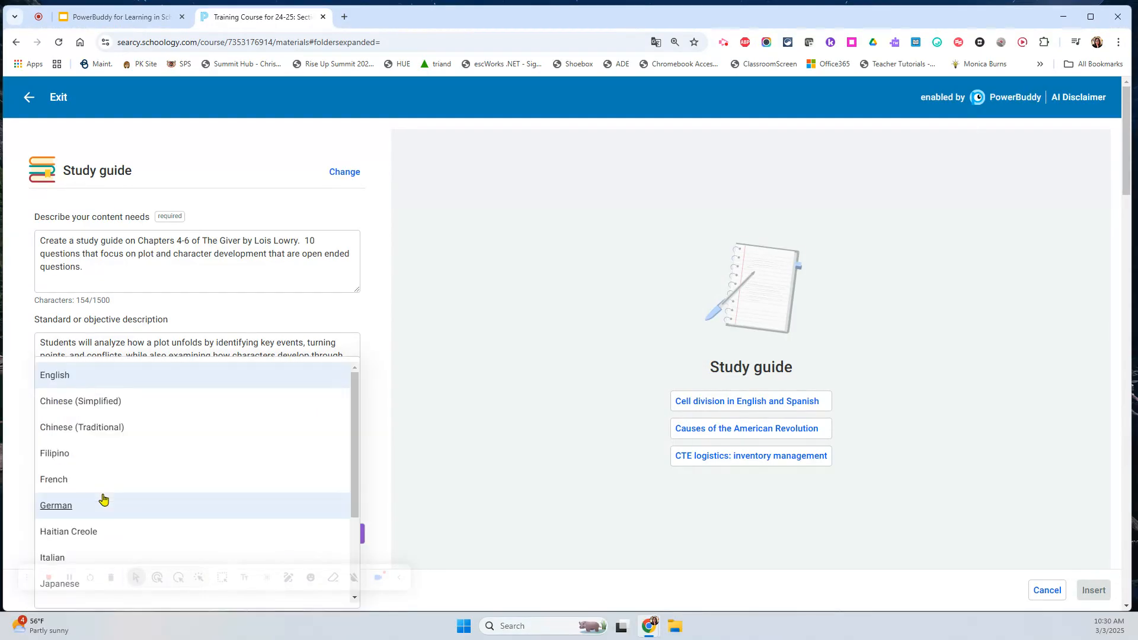
left_click(151, 381)
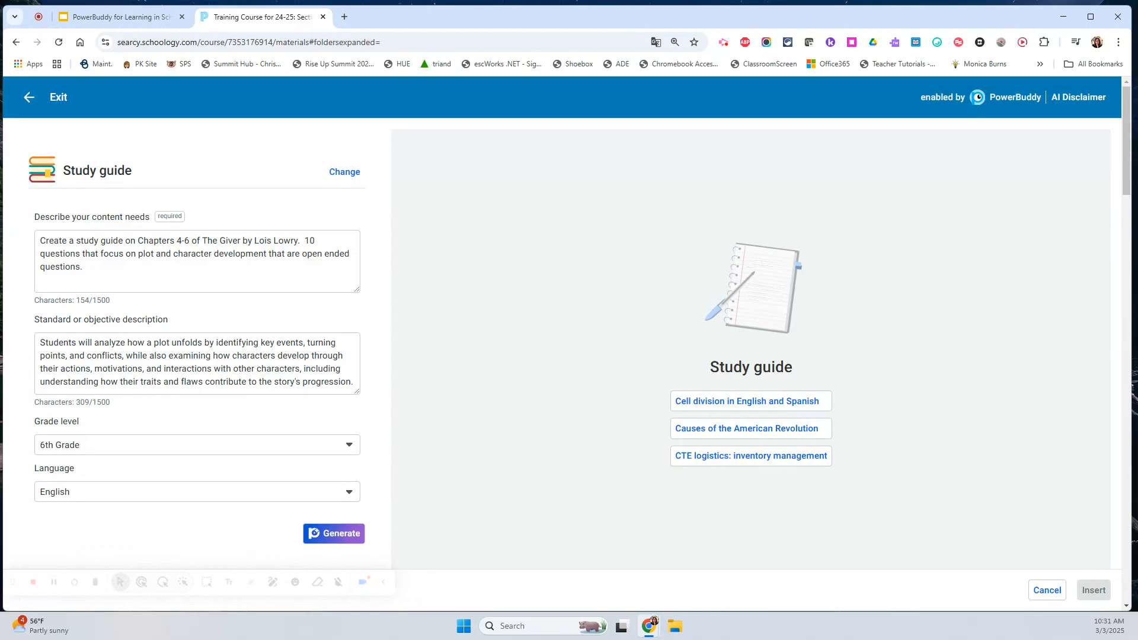
Step: Generate the study guide and review its chapter summaries, character development section and open-ended questions
left_click_drag(12, 582, 109, 313)
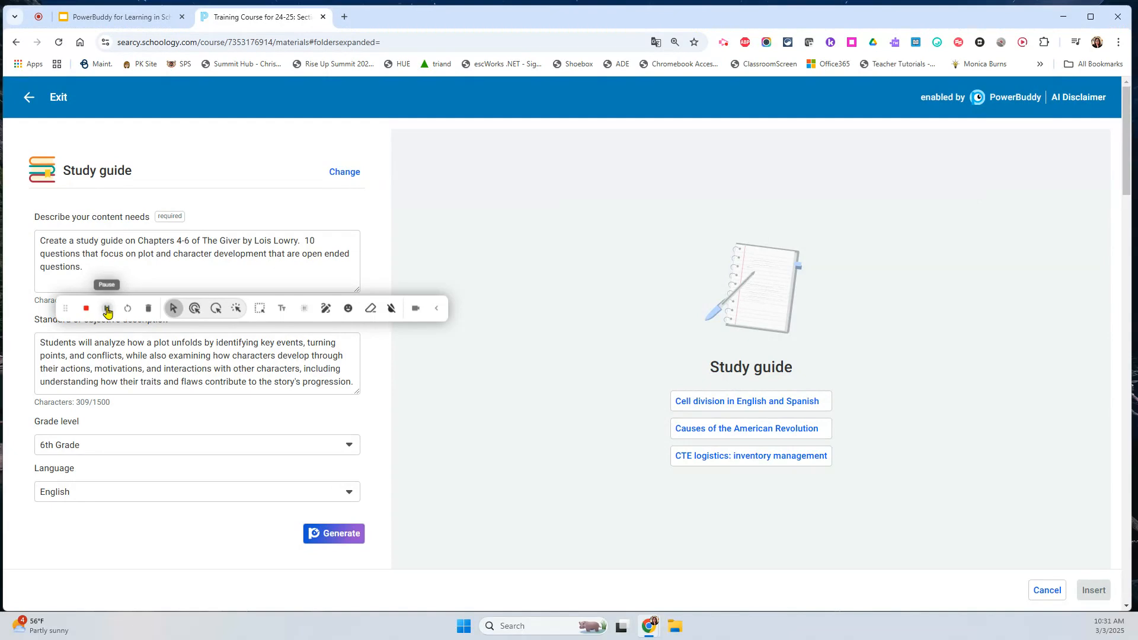
left_click(335, 534)
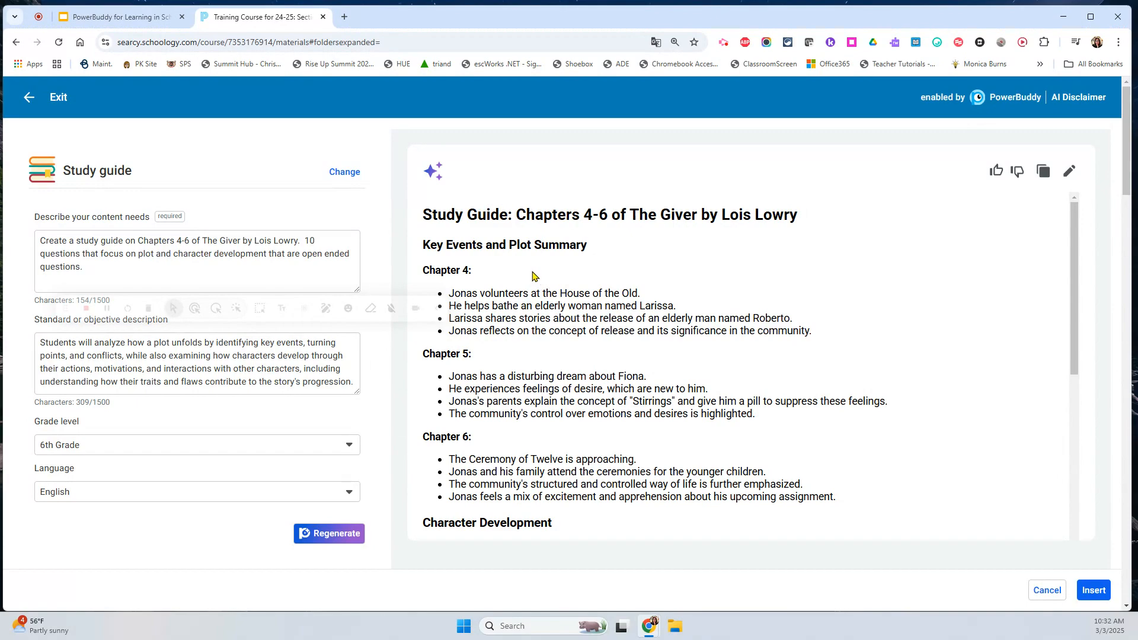
scroll(532, 278, "down", 4)
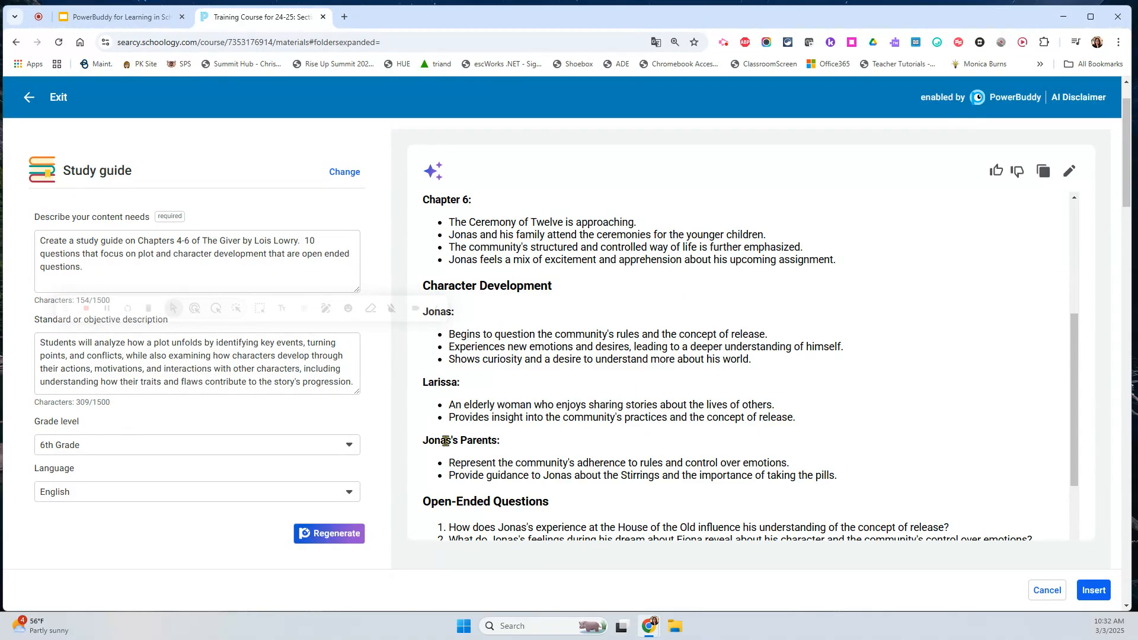
scroll(848, 296, "down", 3)
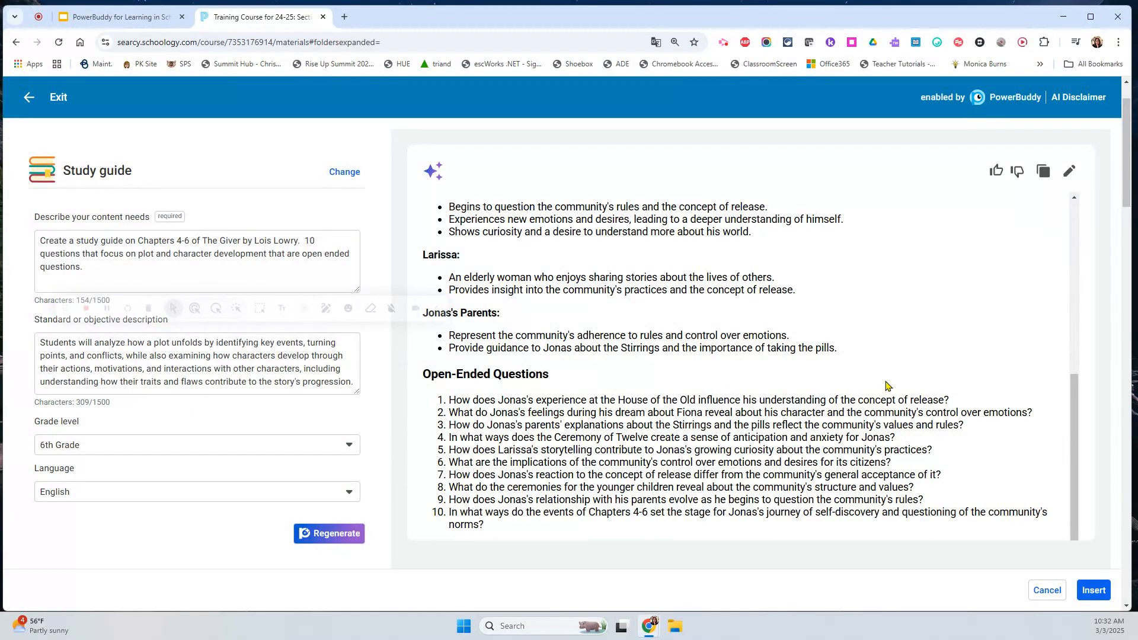
Step: Give the generated study guide a thumbs up, marking it Accurate and Relevant, and close the feedback details without submitting them
left_click(996, 172)
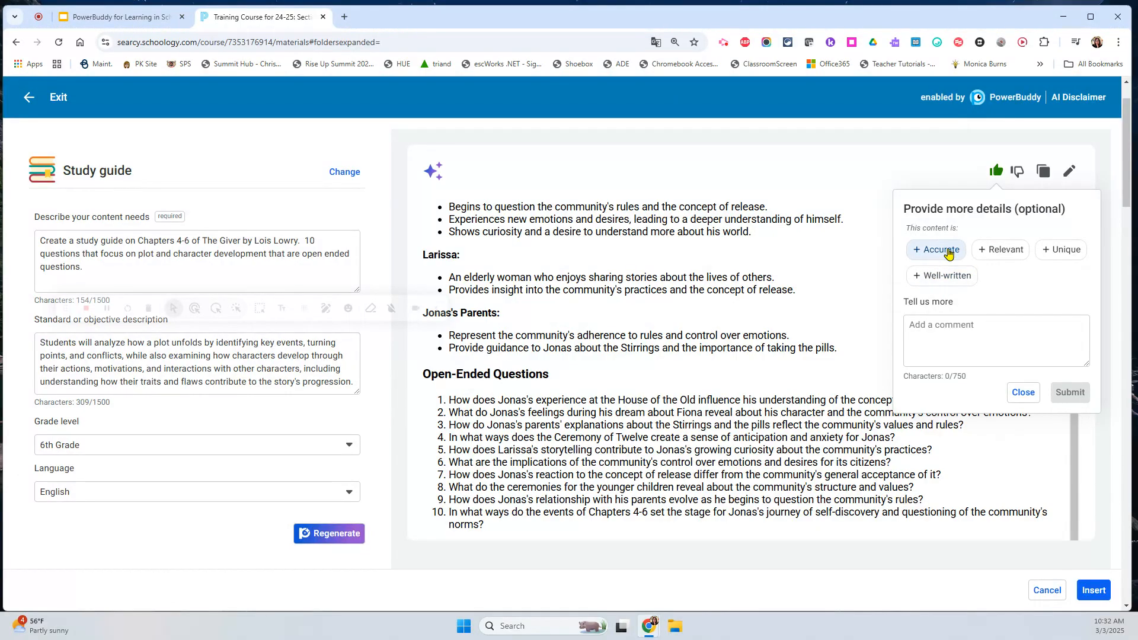
left_click(949, 253)
left_click(1007, 251)
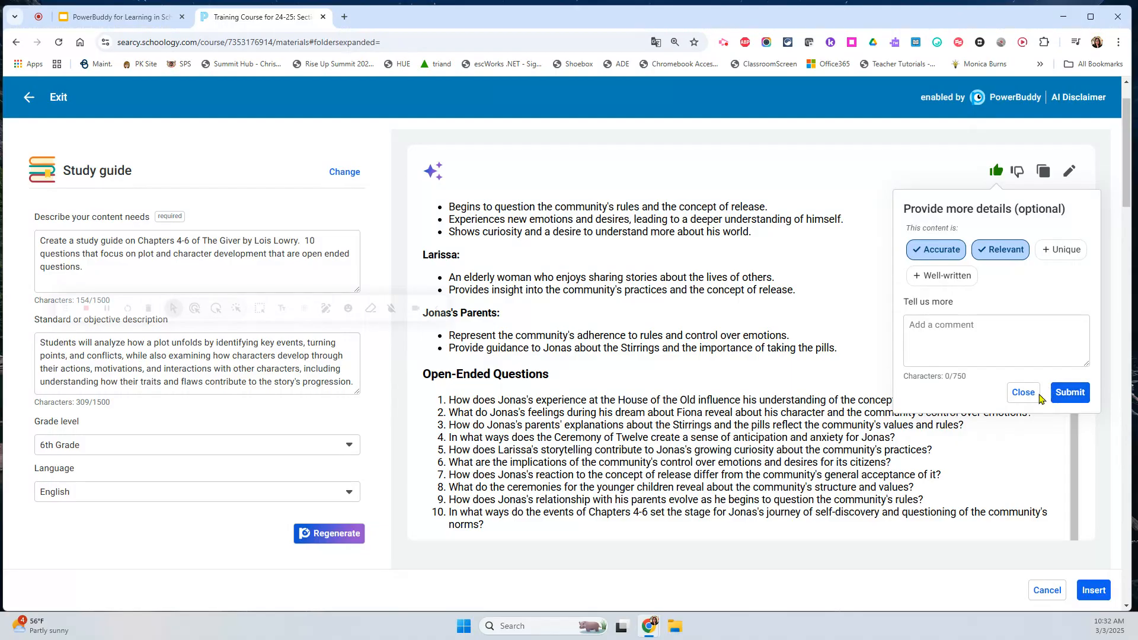
left_click(1032, 401)
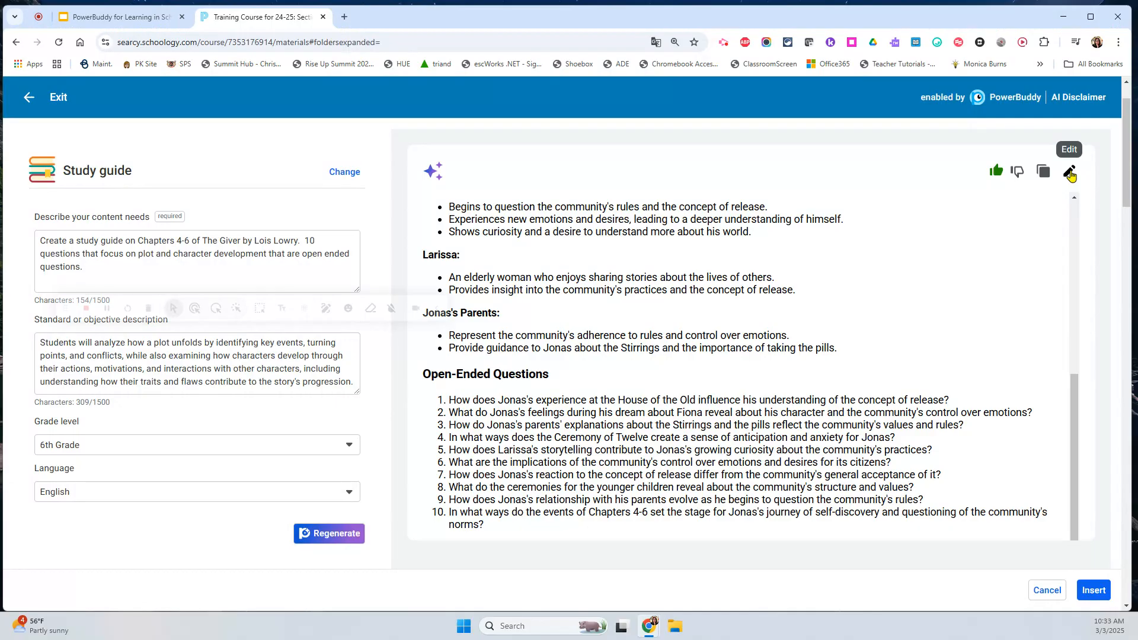
Step: Open the generated study guide for editing, look through its summaries and open-ended questions, and finish editing without changing the text
left_click(1070, 173)
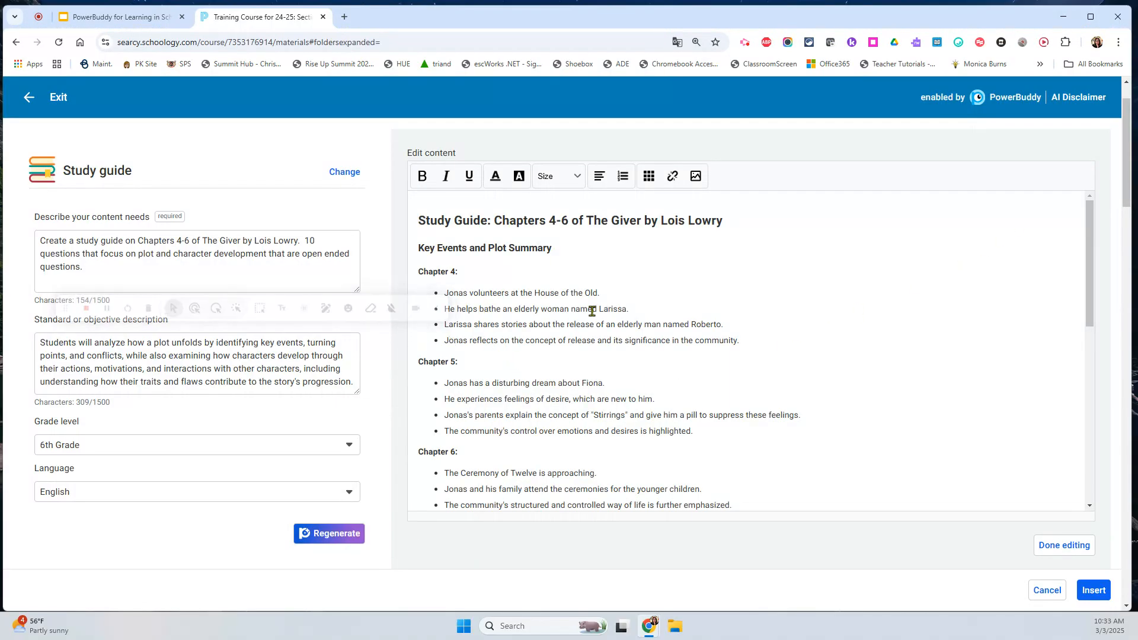
scroll(528, 314, "down", 10)
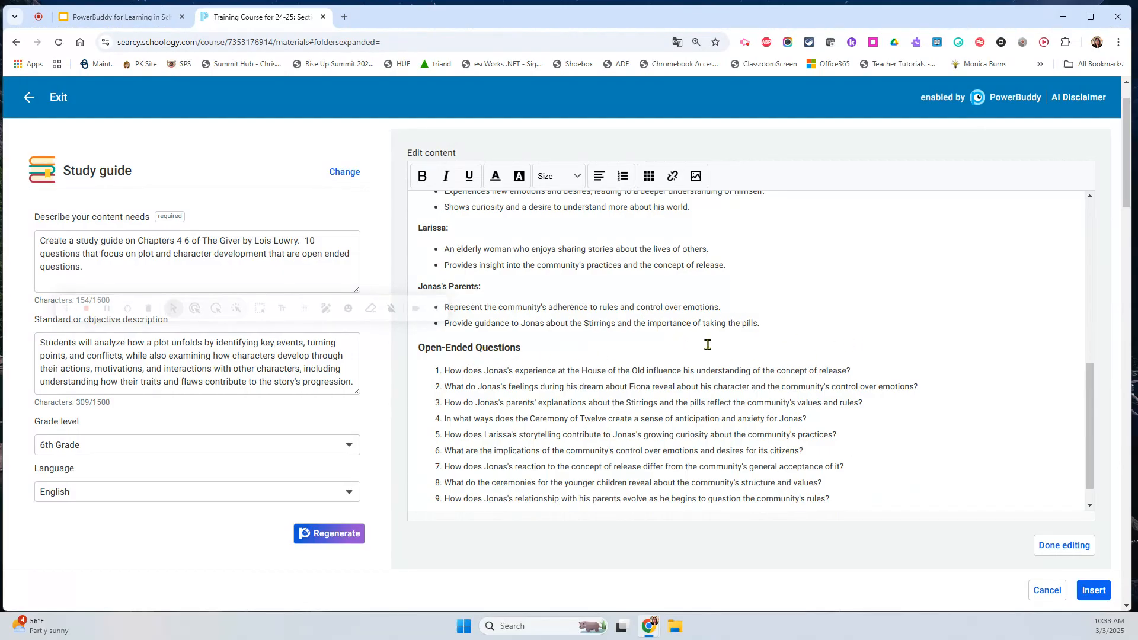
scroll(959, 434, "down", 1)
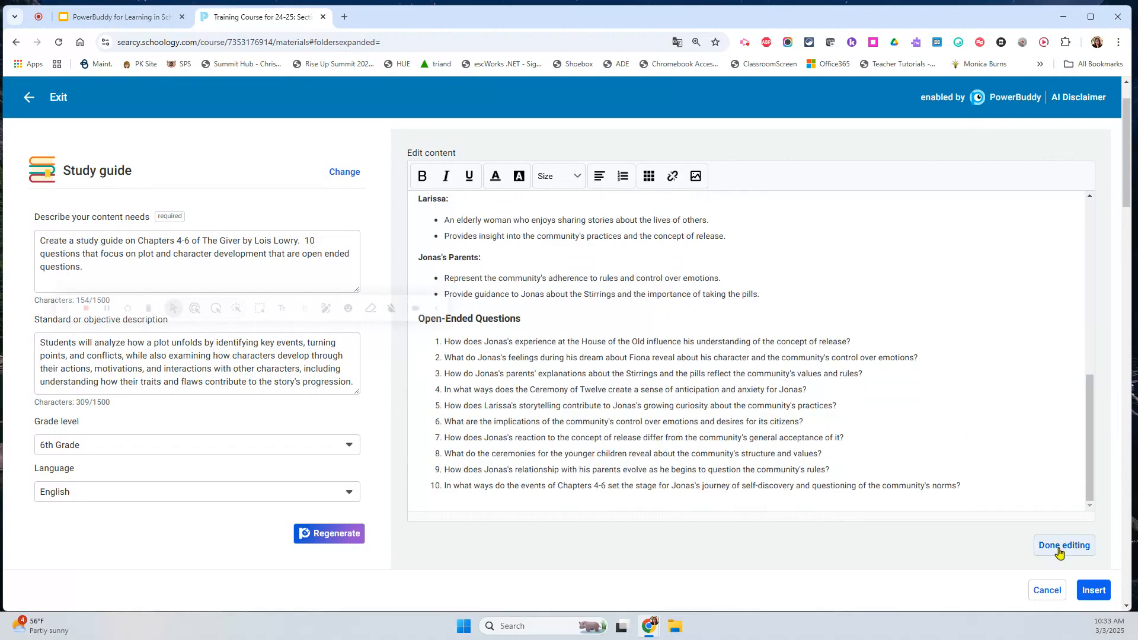
scroll(954, 271, "up", 1)
scroll(953, 271, "up", 10)
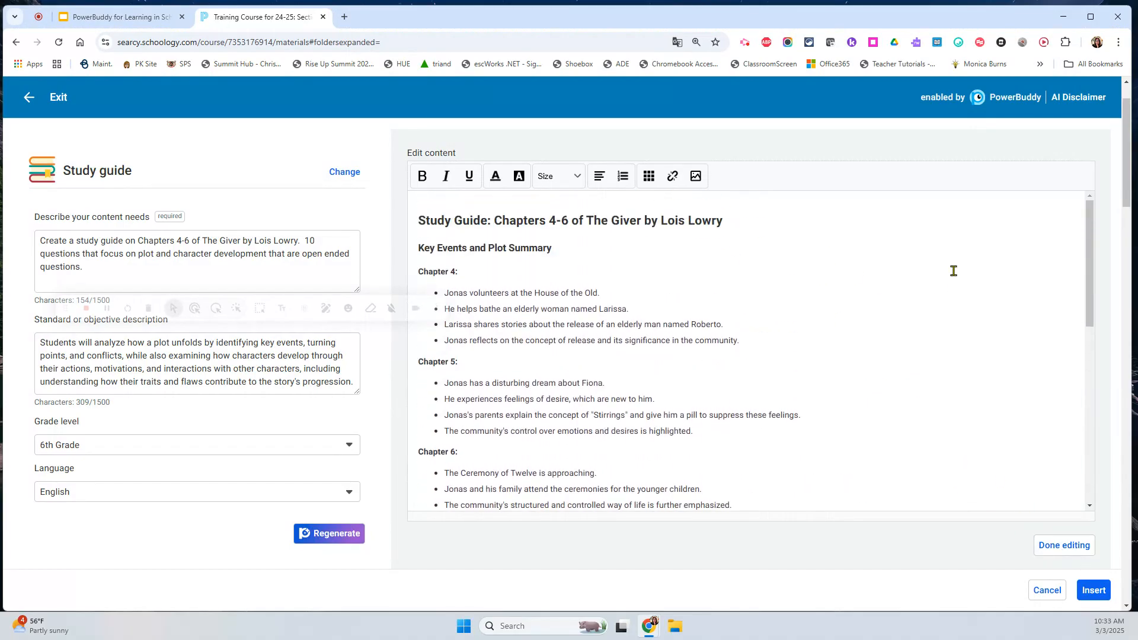
scroll(1031, 409, "down", 1)
scroll(1043, 423, "down", 8)
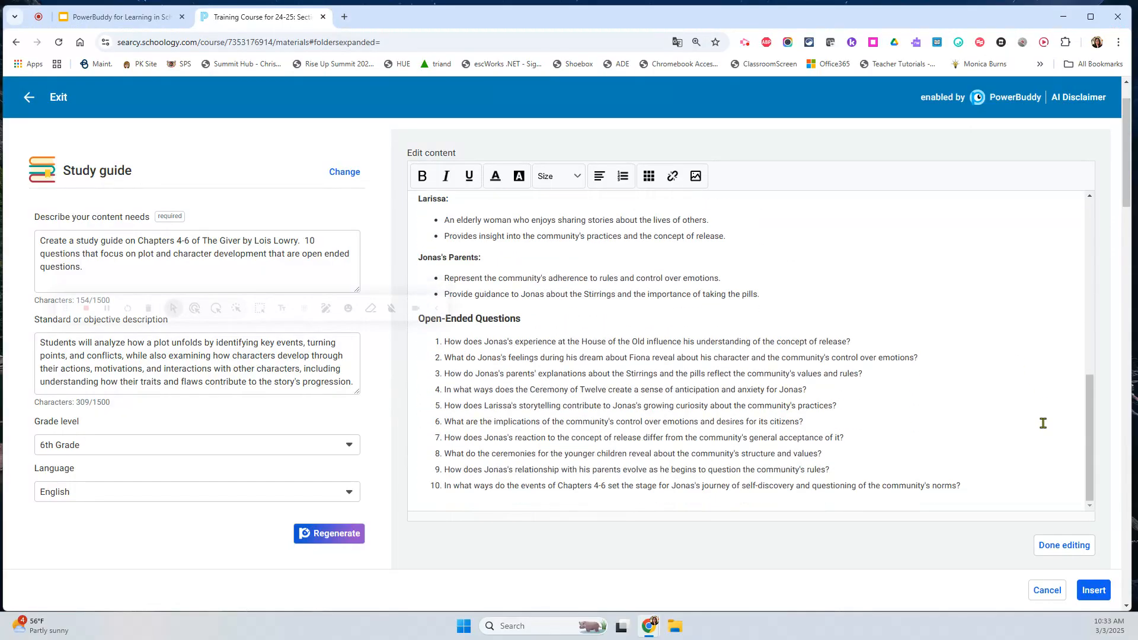
left_click(1068, 543)
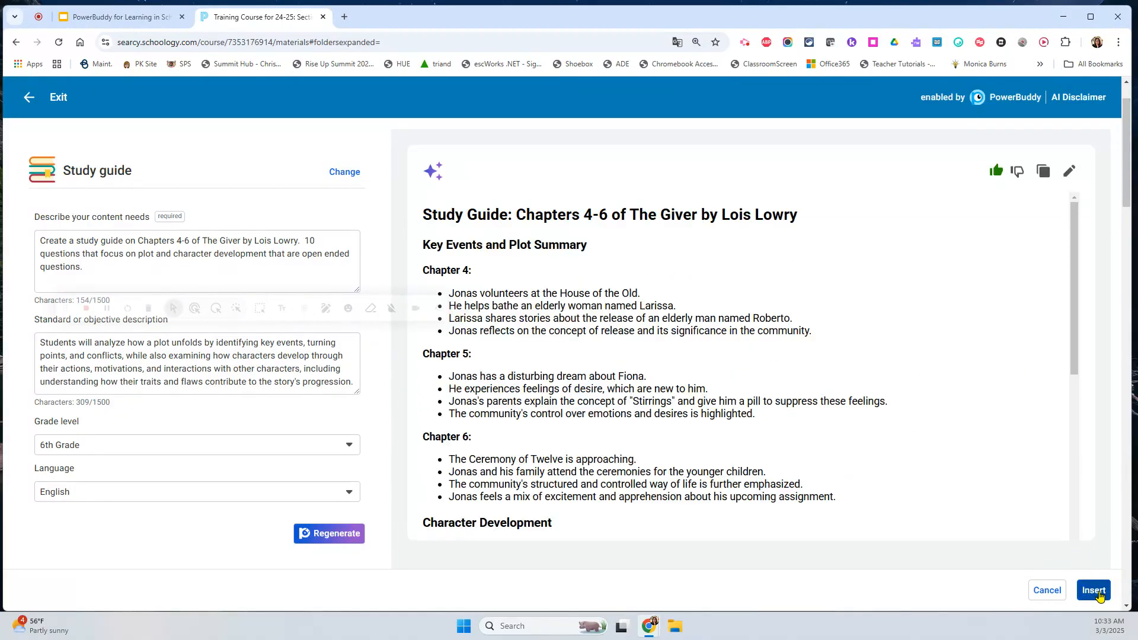
Step: Insert the generated study guide into the assignment description and check the remaining assignment settings
left_click(1094, 591)
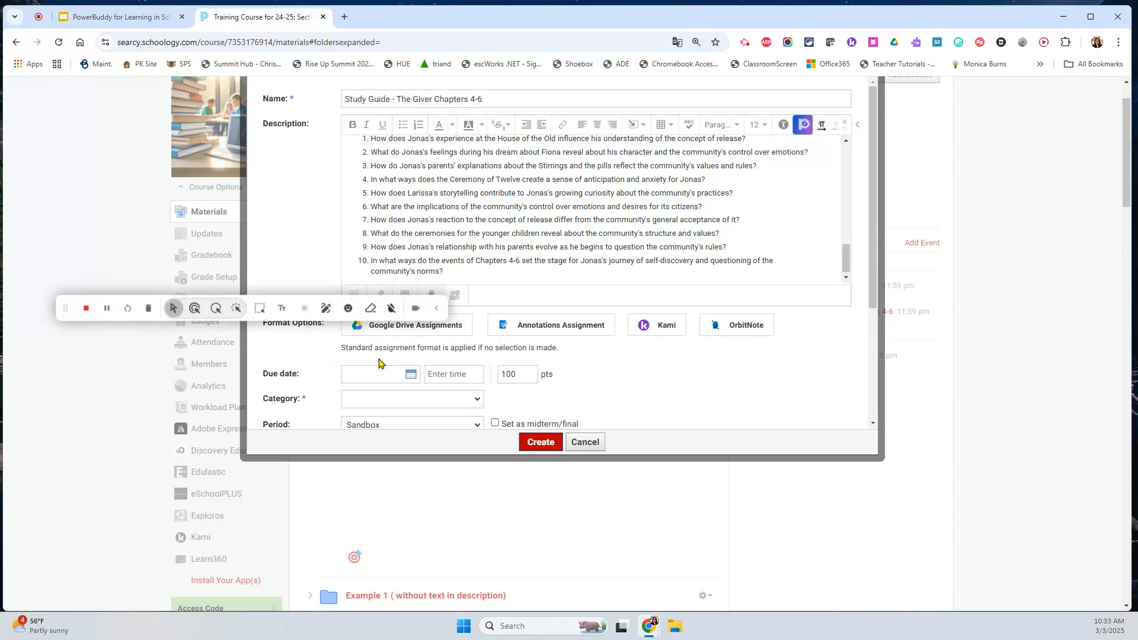
scroll(473, 273, "down", 3)
scroll(595, 156, "up", 3)
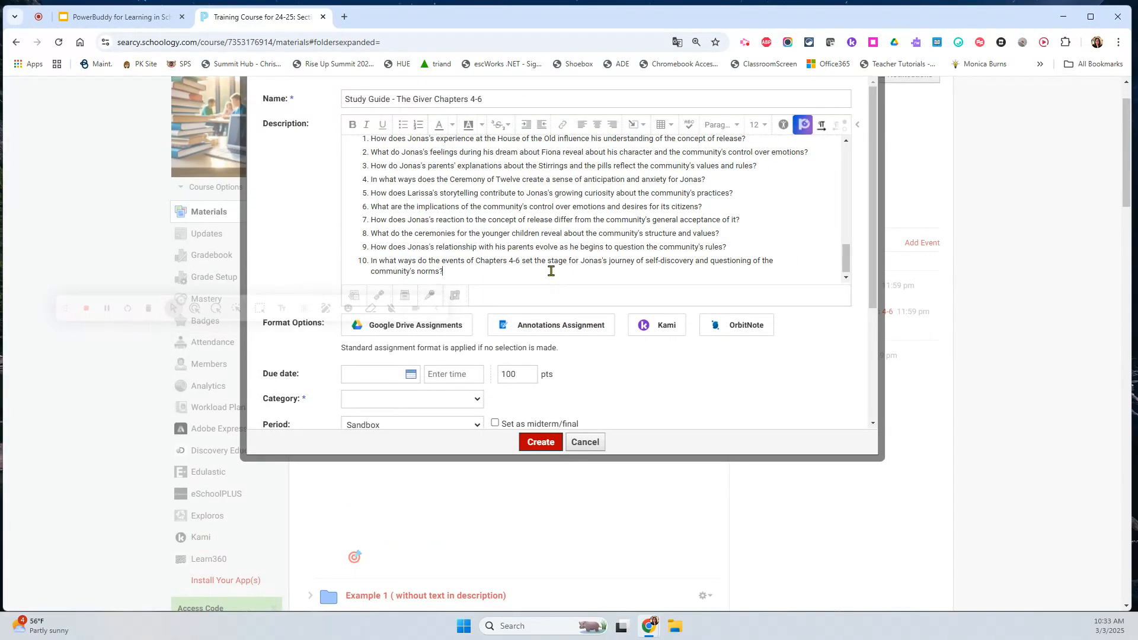
Step: Add "You can answer these 10 questions in a Google Doc or use Schoology Editor for your responses." below the last question
left_click(551, 270)
key("Return")
key("Return")
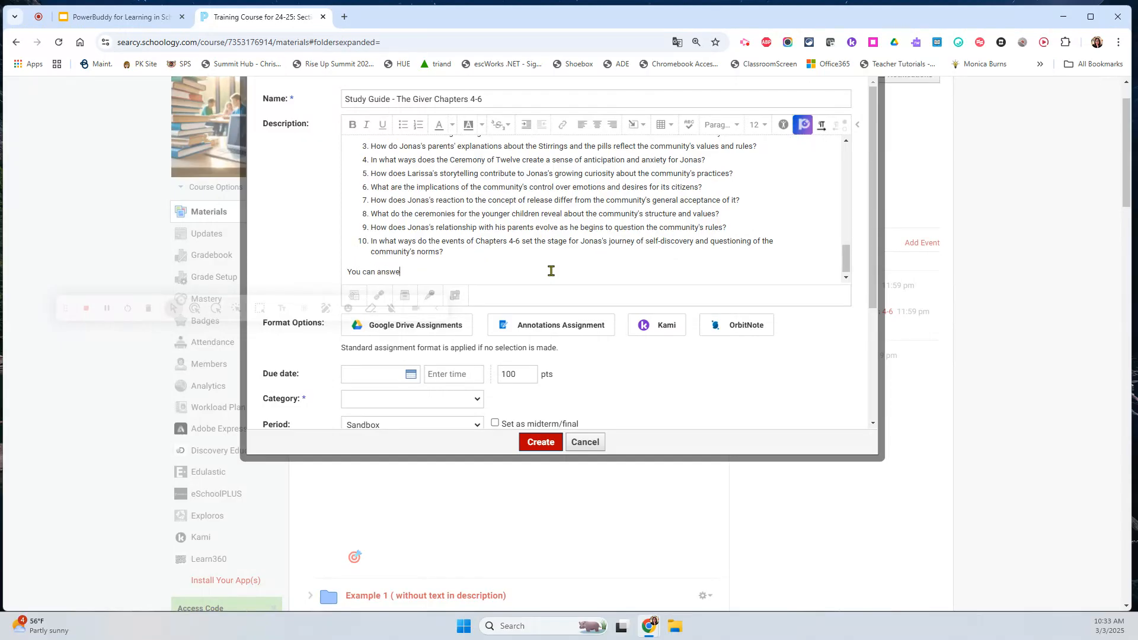
type("You can answer these 10 questions in a Google Doc or use Schoology Editor")
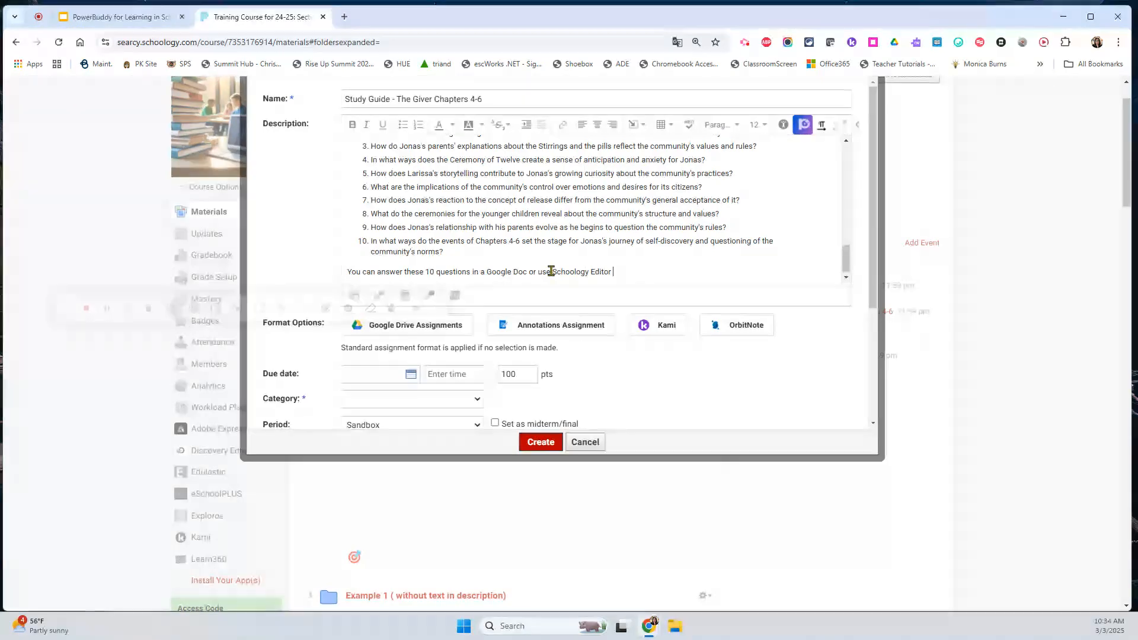
type("for your")
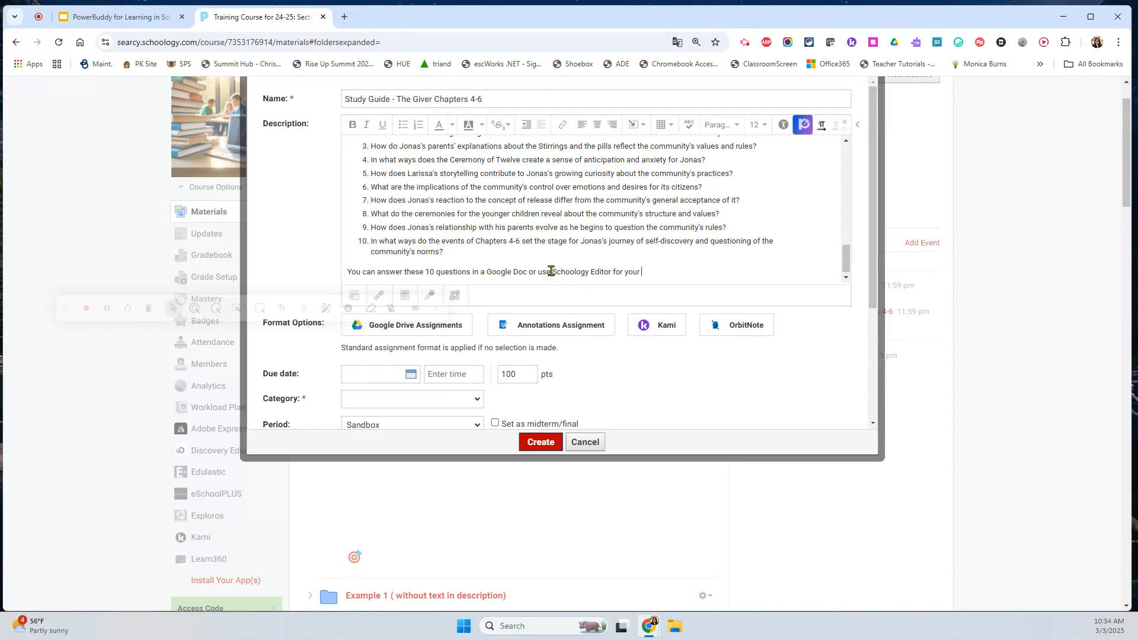
type(" responses.")
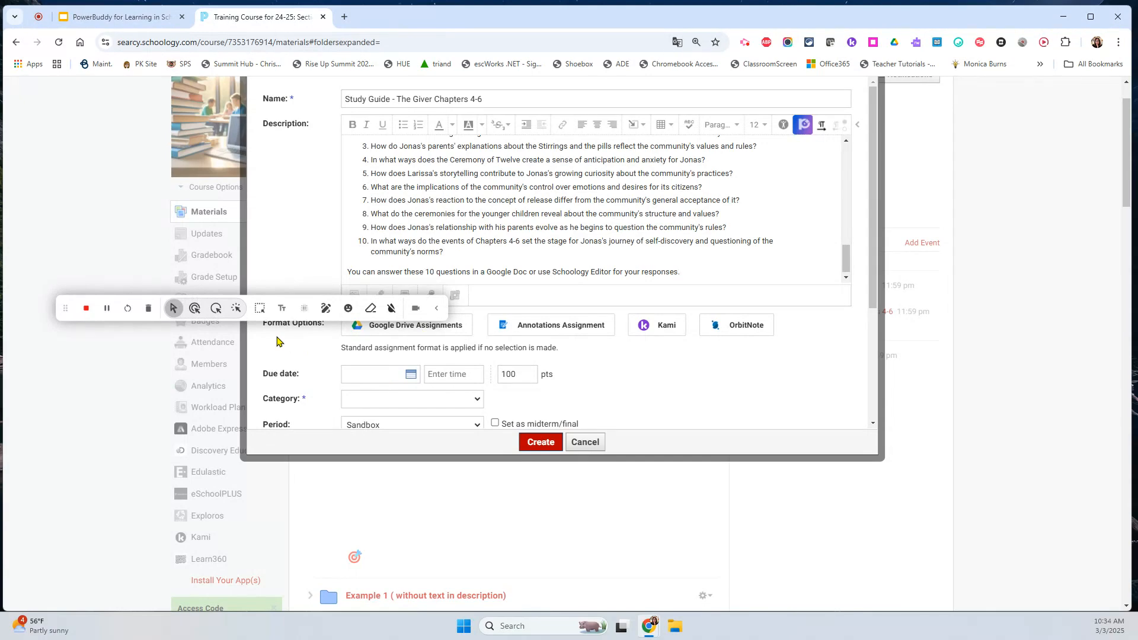
Step: Set the assignment's due date to March 14, 2025 and turn off syncing to SIS
left_click(396, 375)
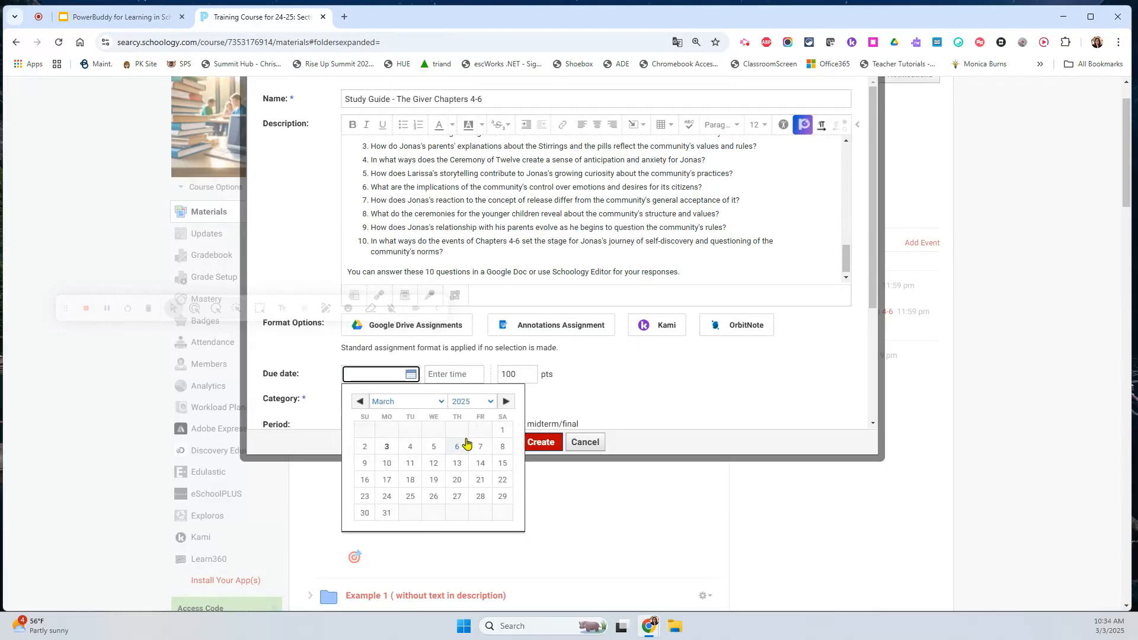
left_click(482, 467)
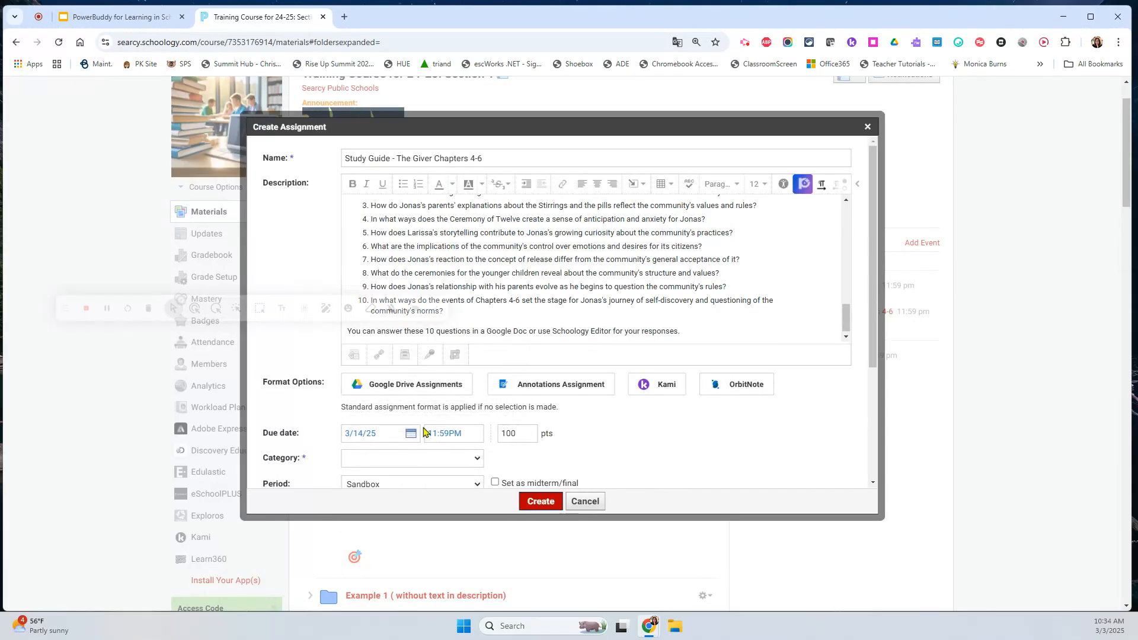
scroll(515, 433, "down", 2)
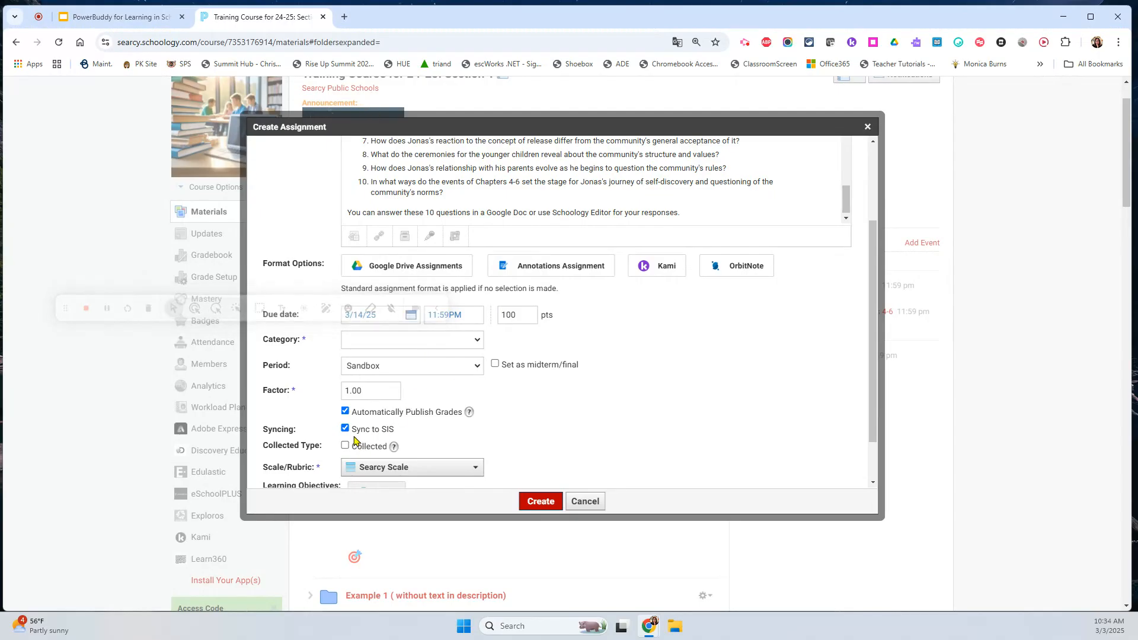
left_click(345, 428)
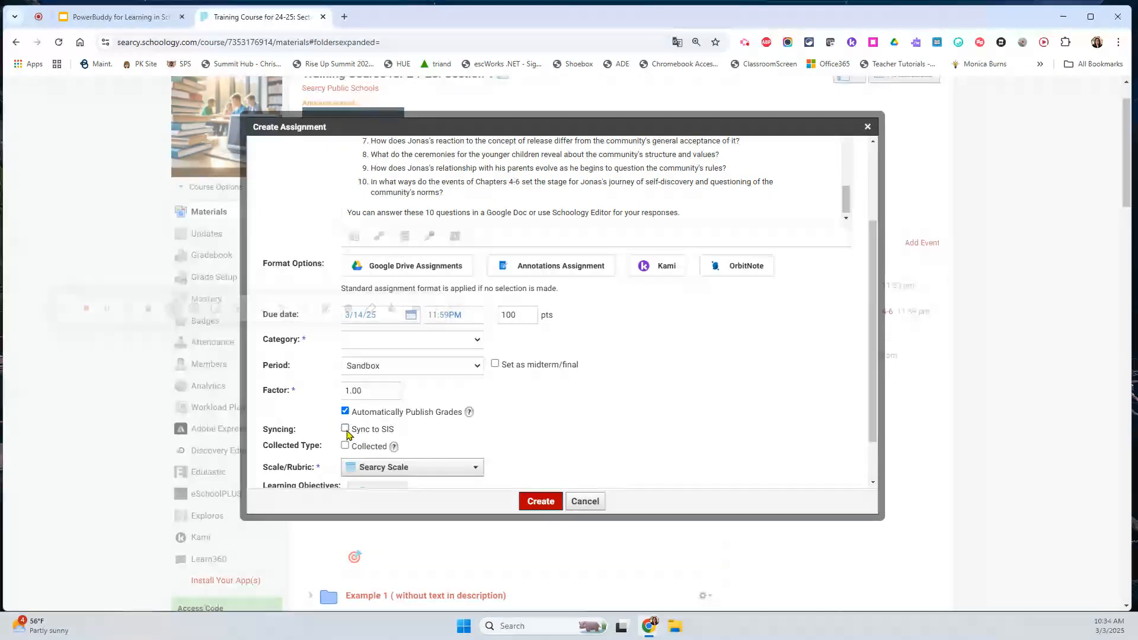
Step: Set the assignment's category to Classwork and create the assignment
left_click(539, 502)
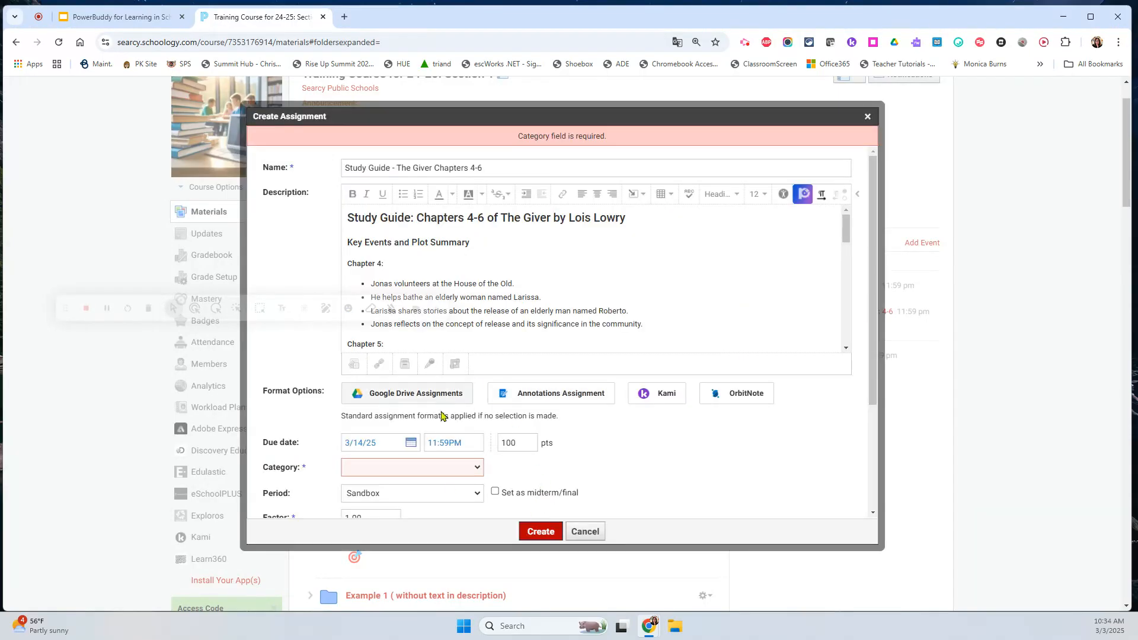
left_click(447, 468)
left_click(446, 513)
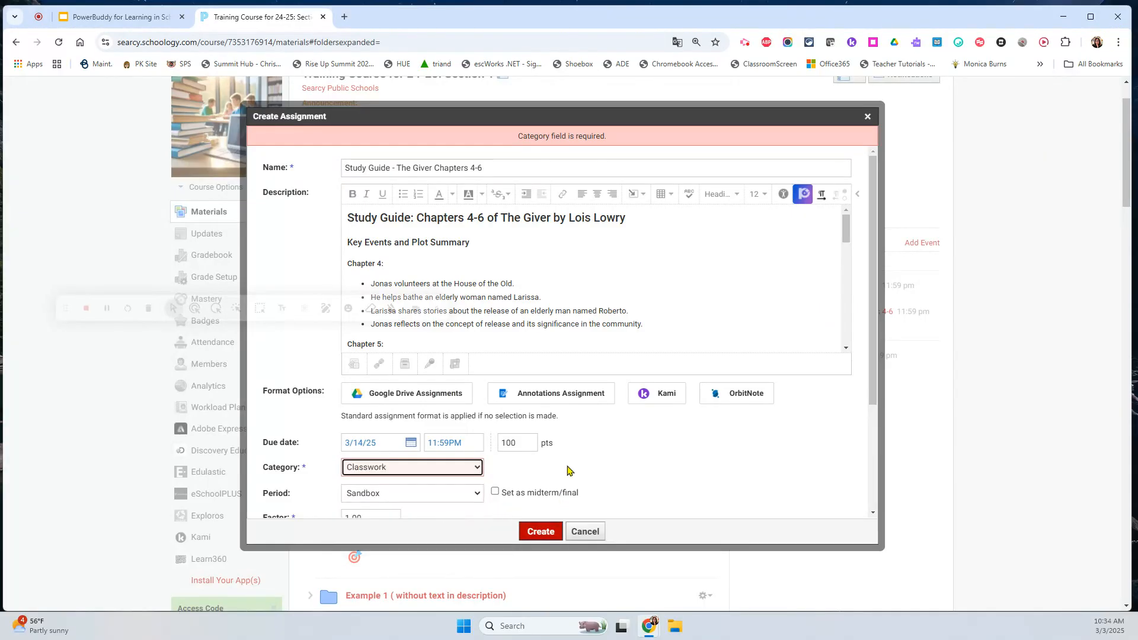
scroll(564, 468, "down", 3)
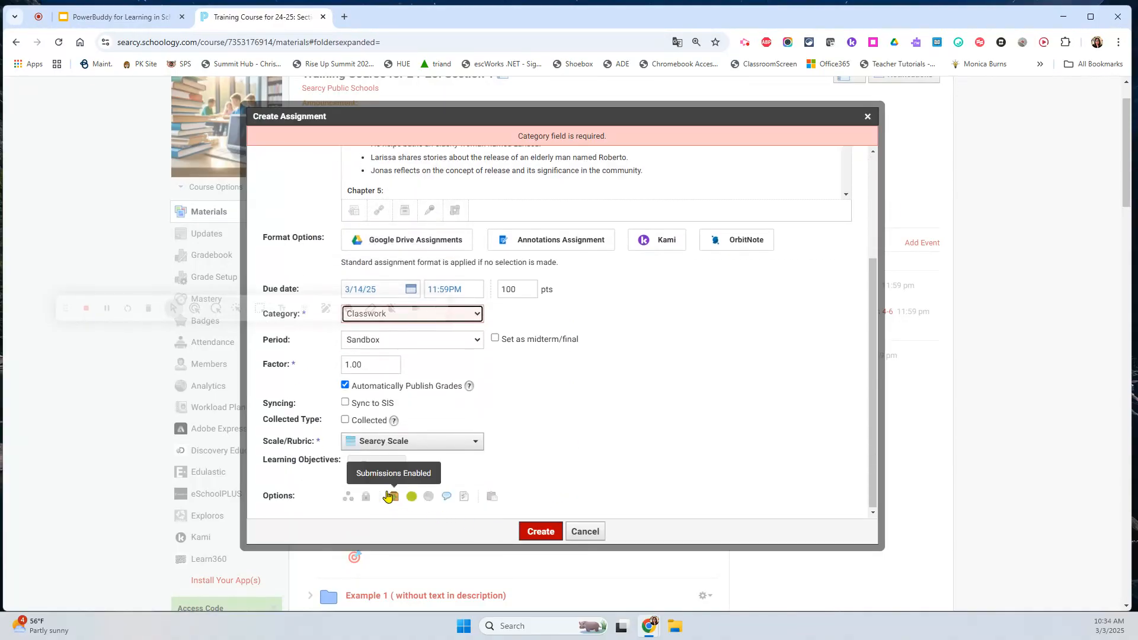
left_click(541, 532)
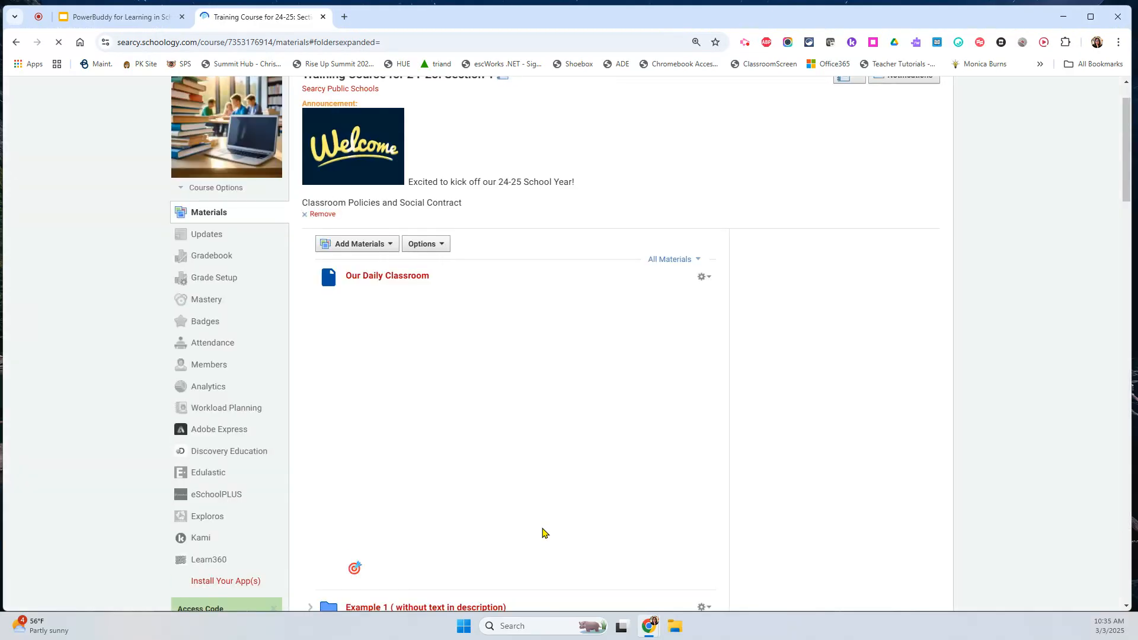
Step: Find the new Study Guide - The Giver Chapters 4-6 assignment due March 14 in the course materials and open it
scroll(543, 532, "down", 15)
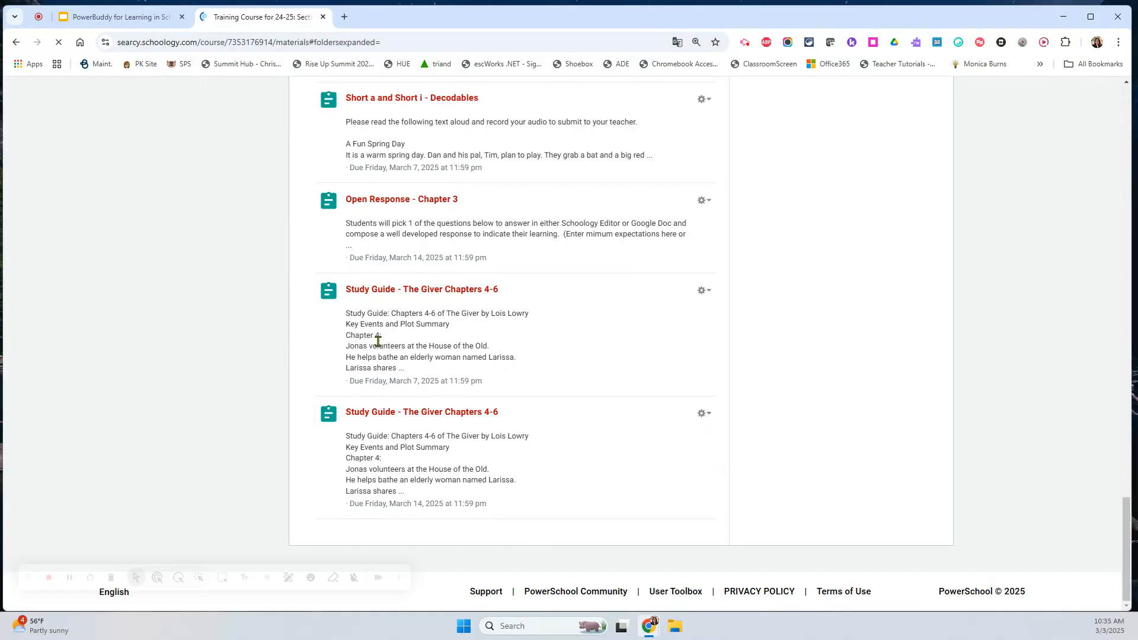
scroll(481, 347, "up", 1)
scroll(481, 347, "up", 3)
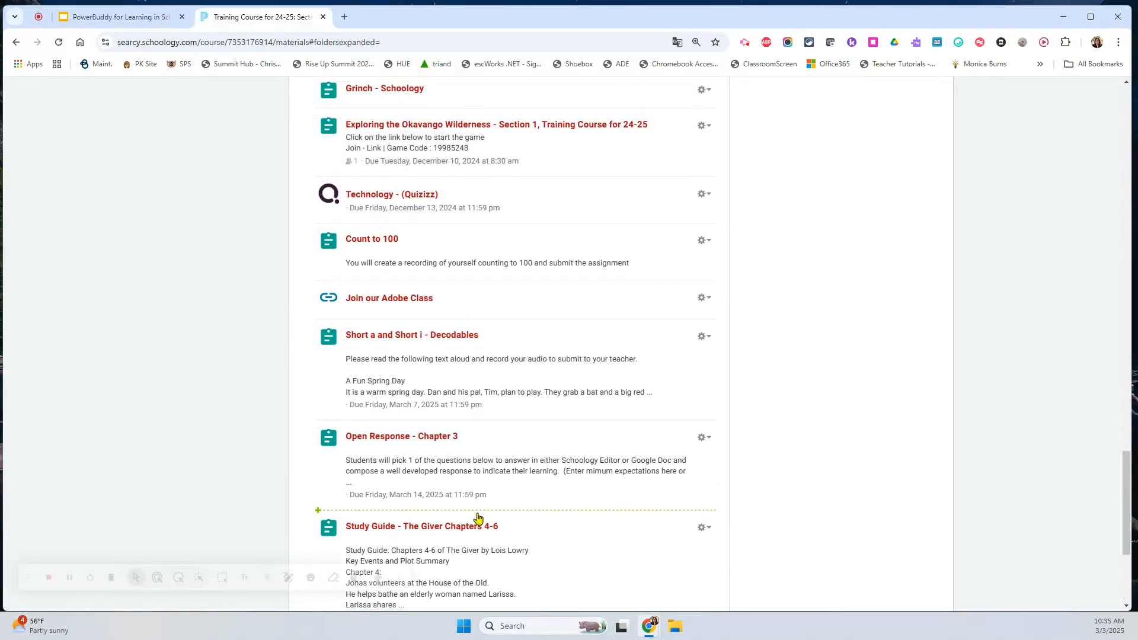
scroll(477, 517, "down", 4)
left_click(414, 418)
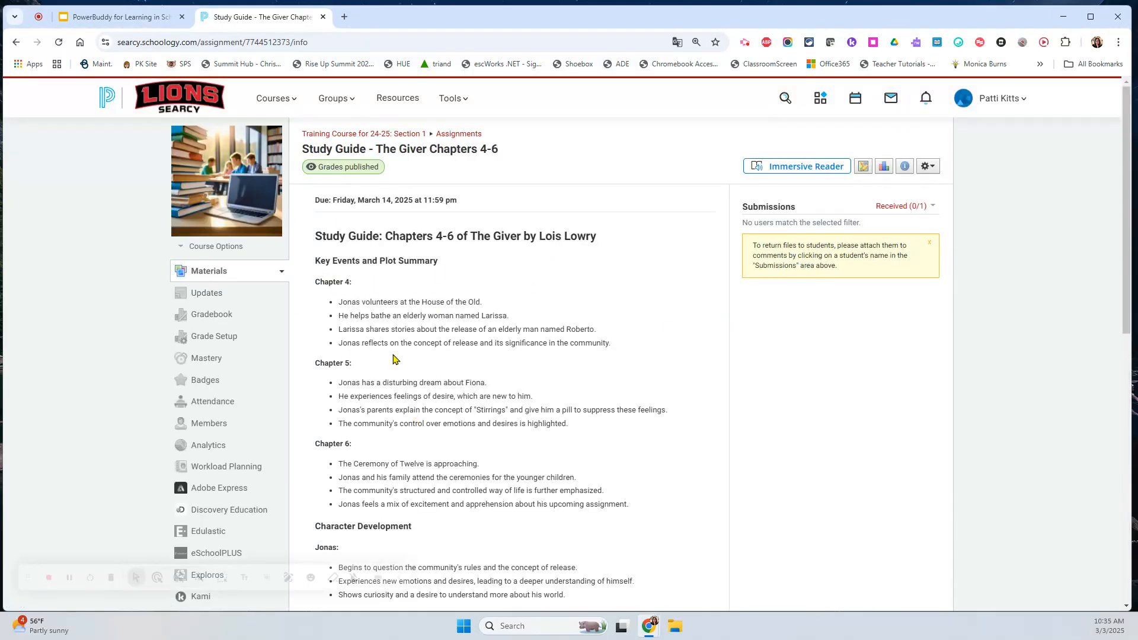
Step: Review the published study guide from the chapter summaries to the response instructions, and return to the course's assignments list
scroll(352, 454, "down", 8)
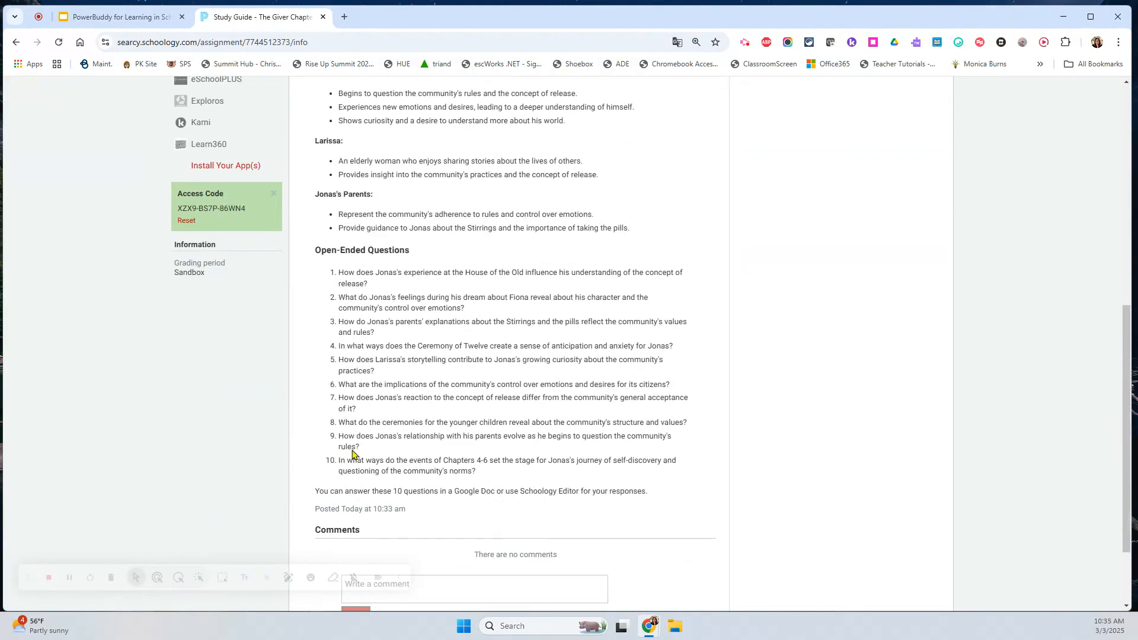
scroll(477, 439, "up", 5)
scroll(725, 302, "up", 4)
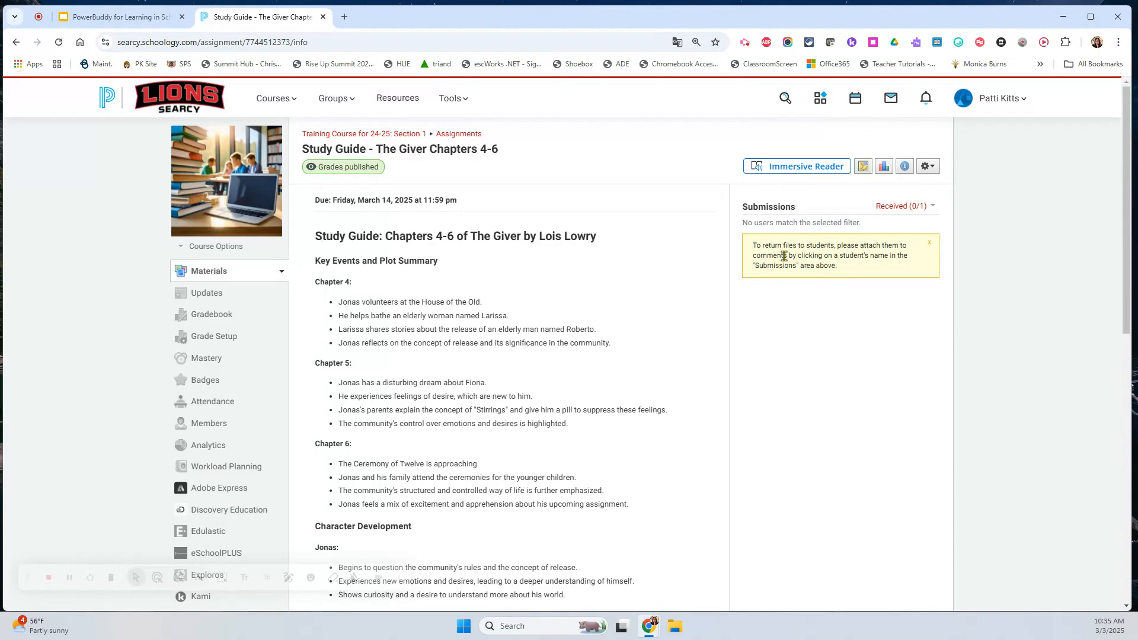
scroll(633, 425, "down", 12)
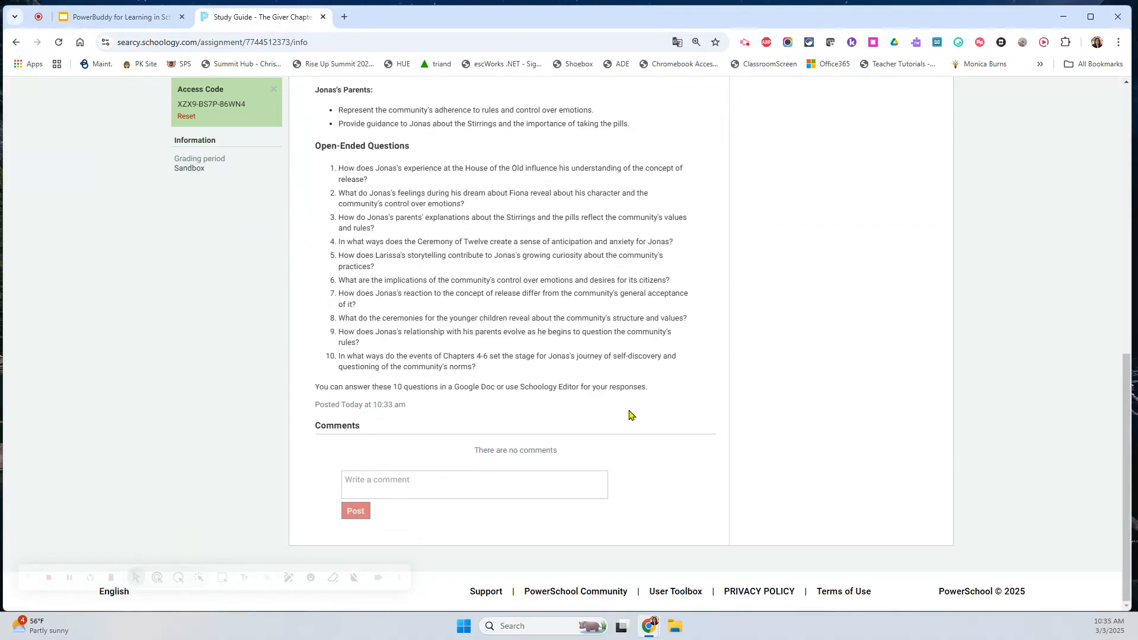
scroll(630, 414, "up", 12)
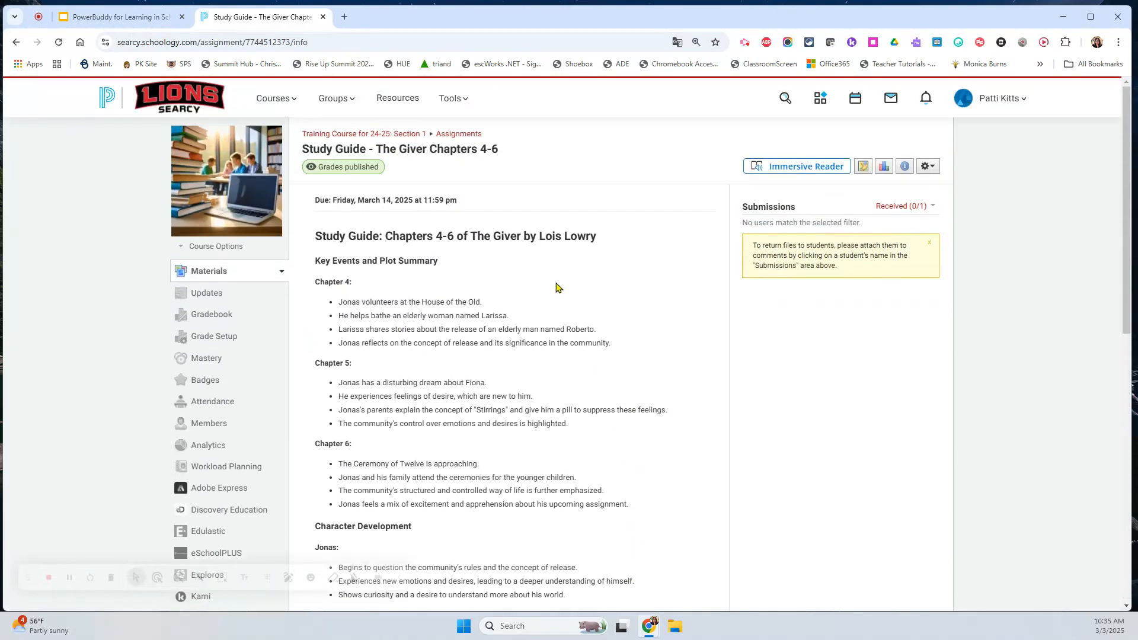
left_click(461, 135)
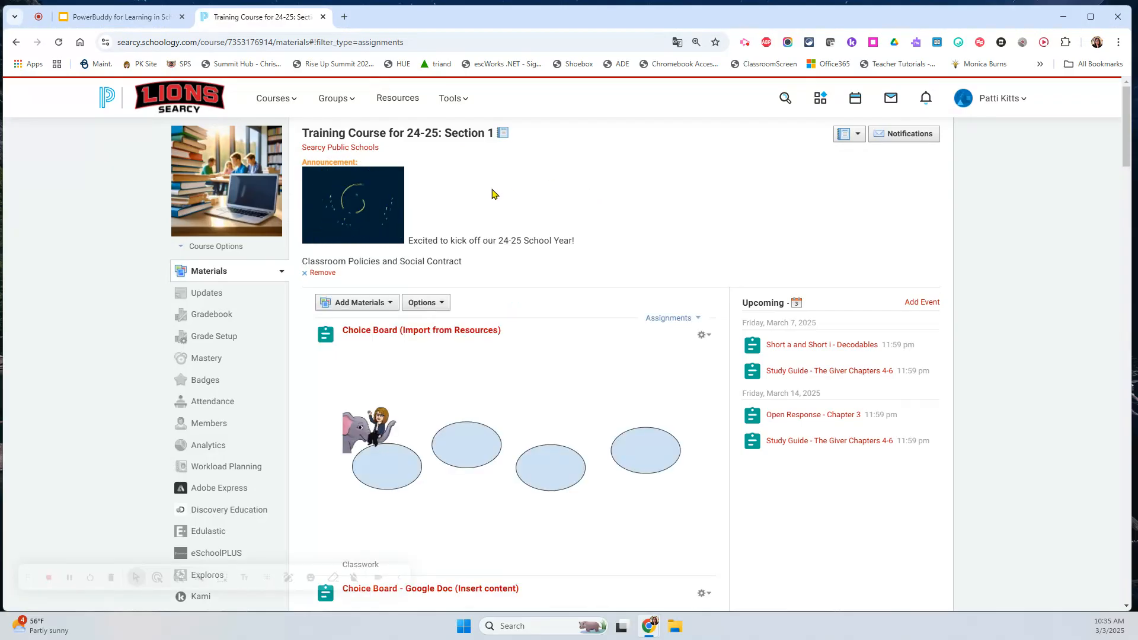
Step: Switch to the PowerBuddy for Learning presentation in Google Slides and start the slideshow from the Examples slide
left_click(130, 16)
left_click(107, 437)
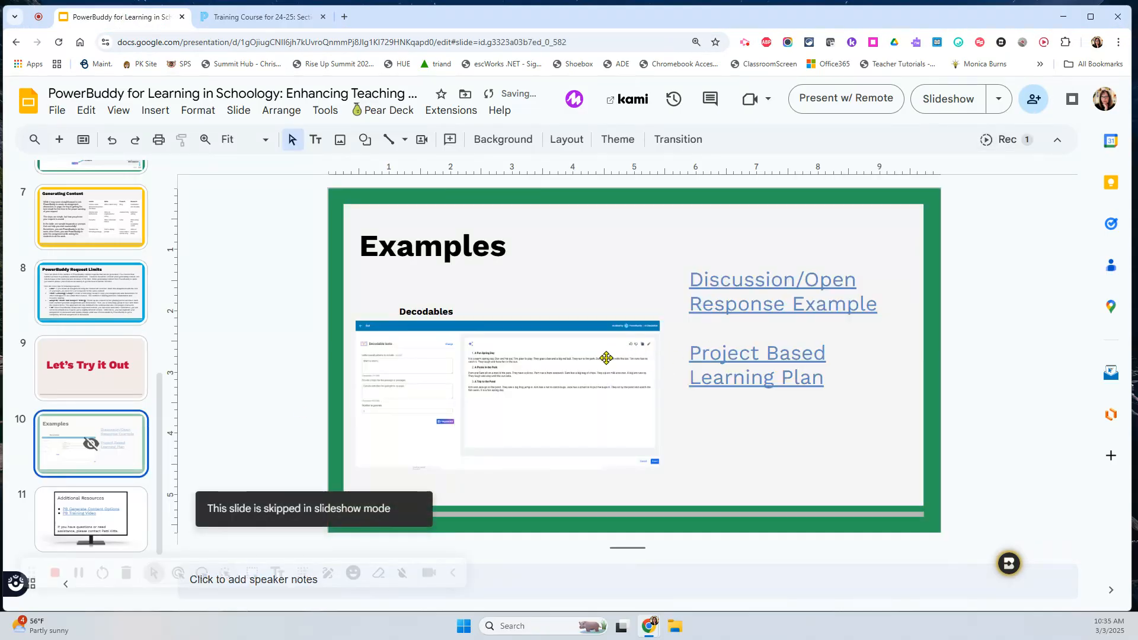
left_click(466, 346)
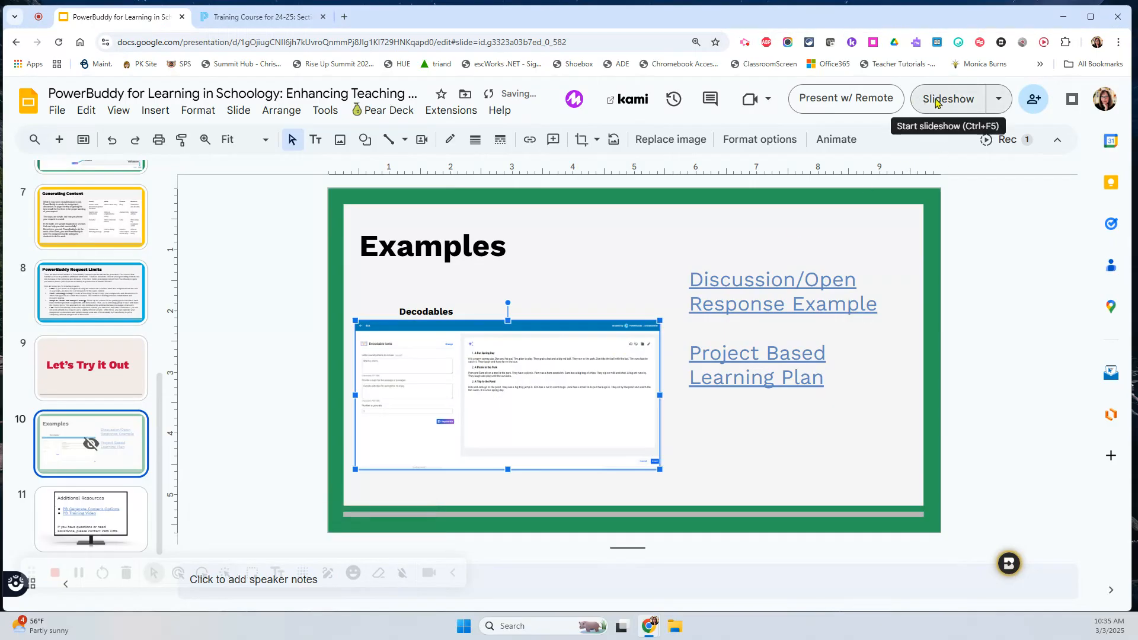
left_click(936, 101)
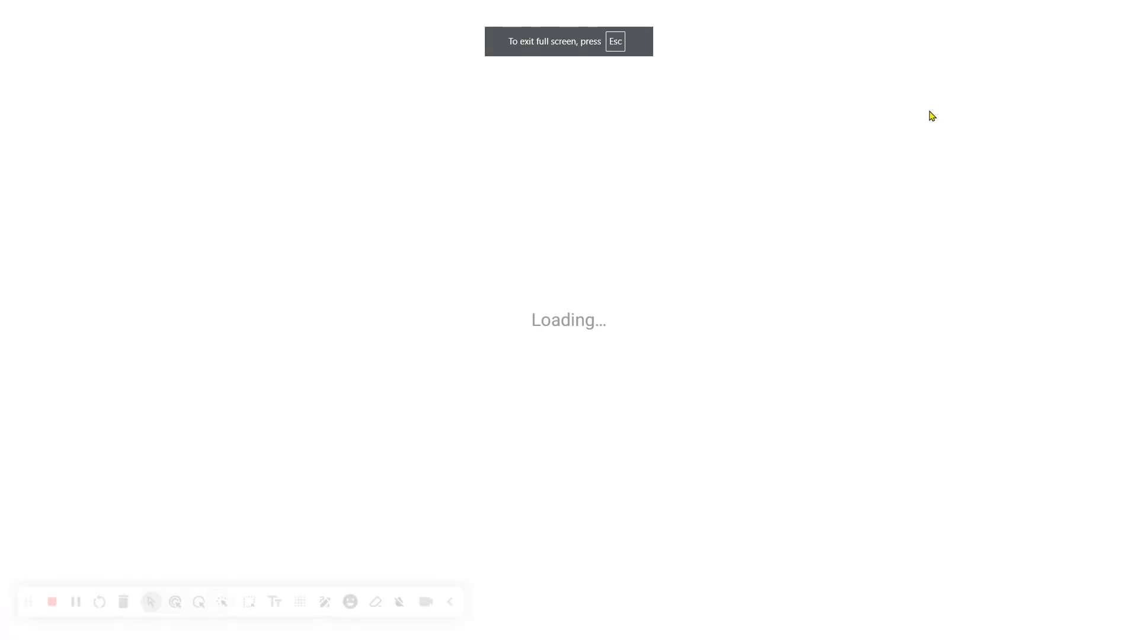